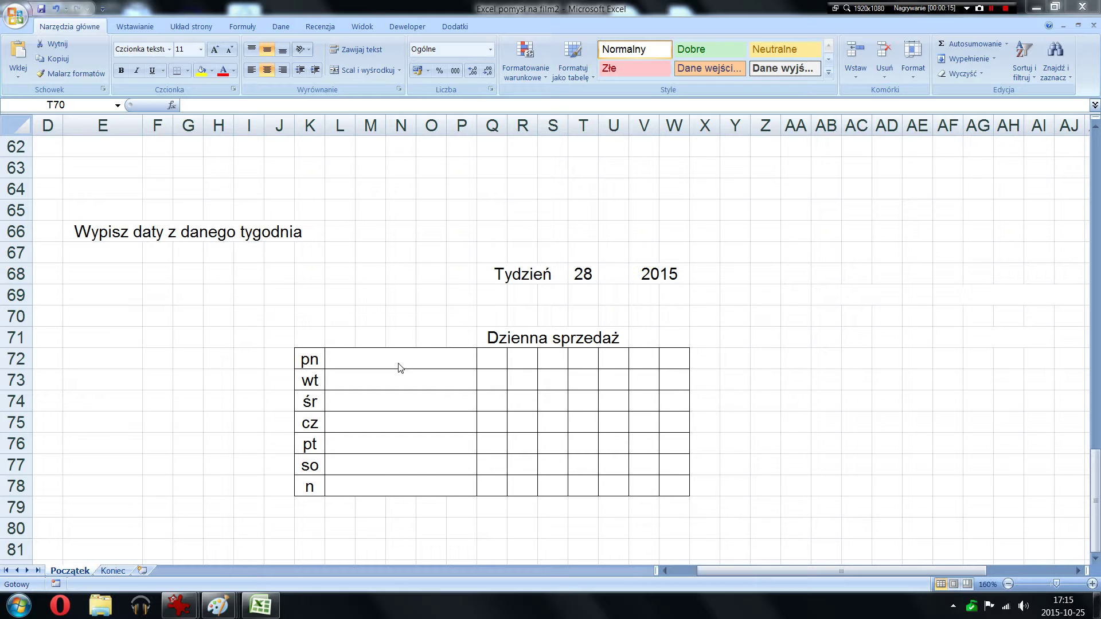
Enter =DATA($V$68;1;1) in Monday cell L72 so it shows 1 January of the V68 year.
{"action": "left_click", "coordinate": [361, 360]}
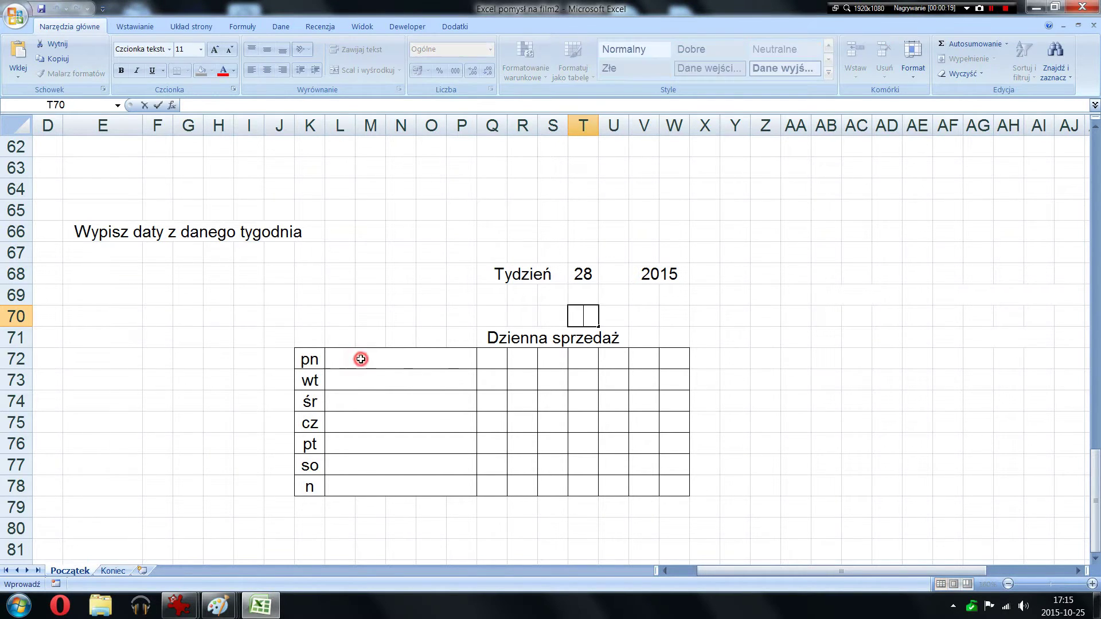
{"action": "left_click", "coordinate": [360, 359]}
{"action": "type", "text": "=da"}
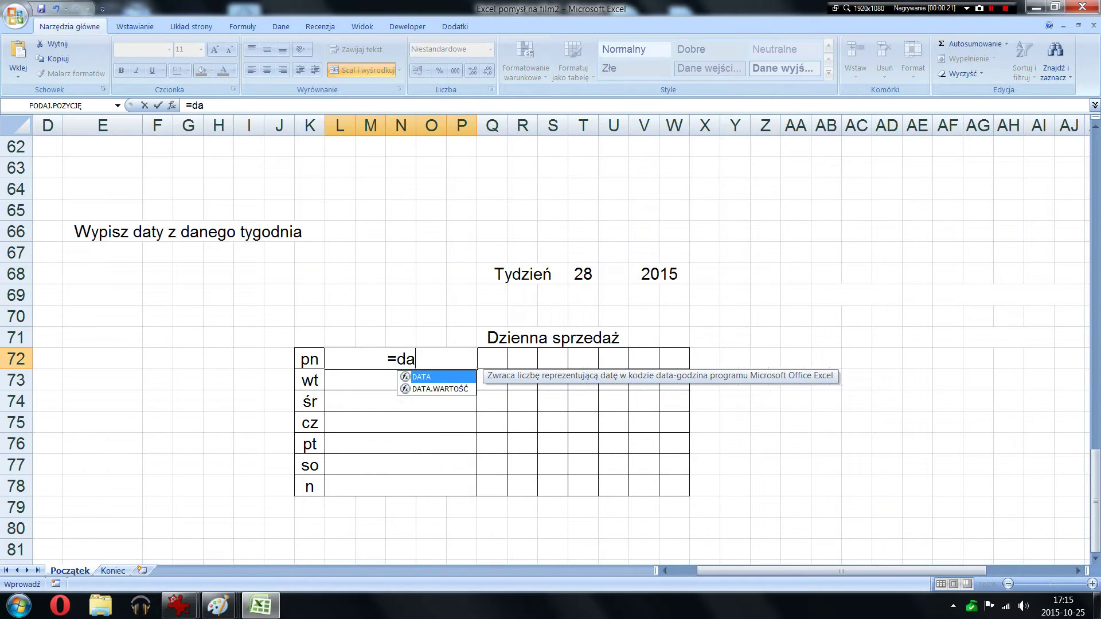
{"action": "type", "text": "ta"}
{"action": "key", "text": "Tab"}
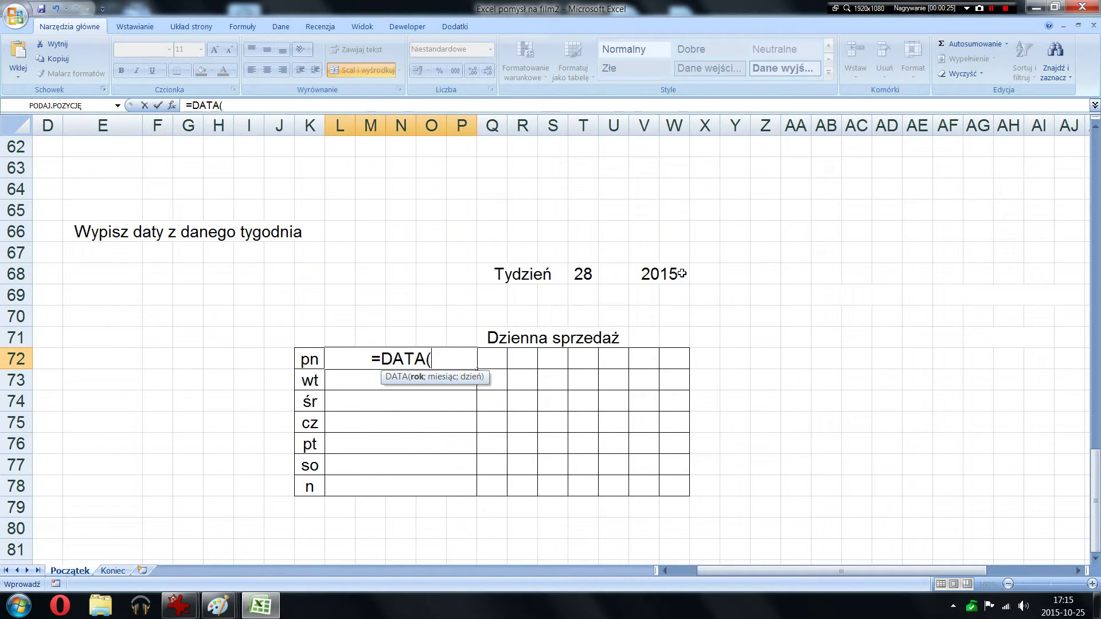
{"action": "left_click", "coordinate": [651, 274]}
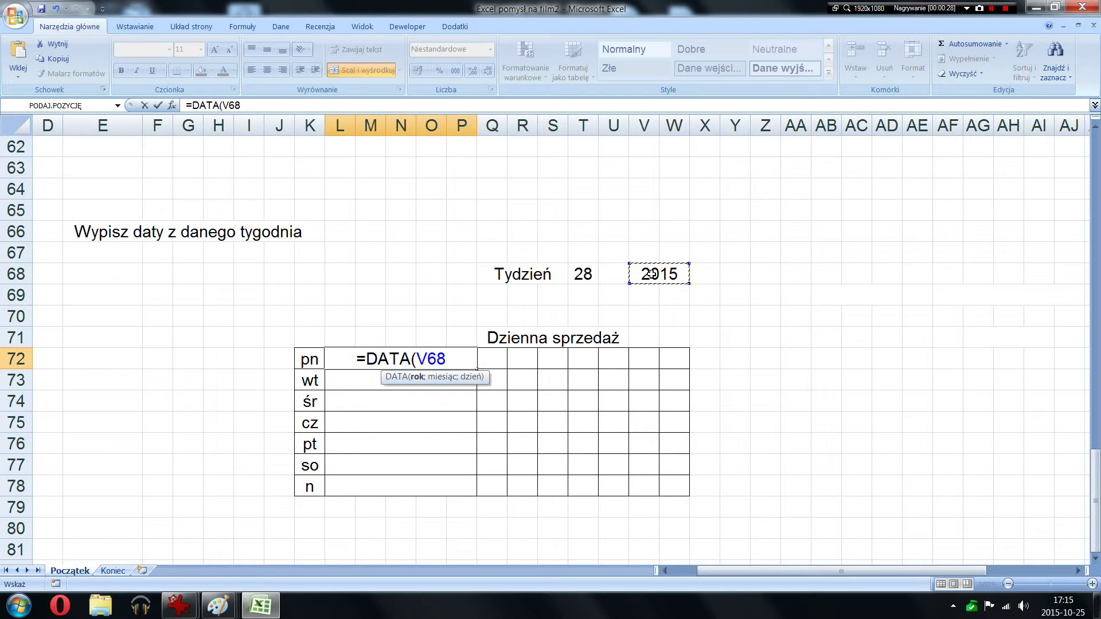
{"action": "key", "text": "F4"}
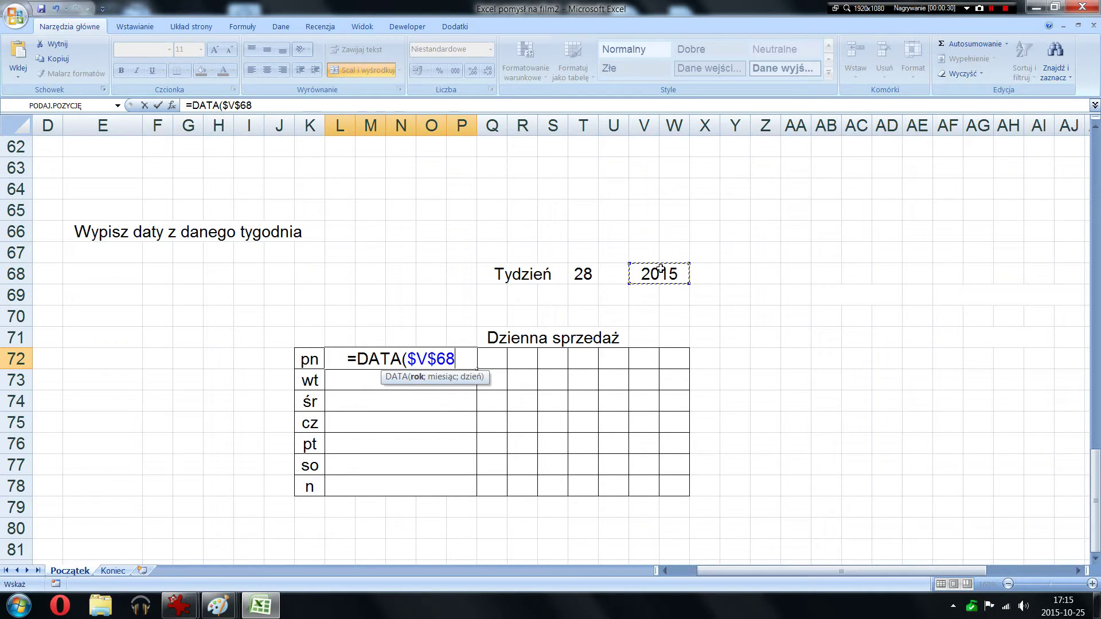
{"action": "type", "text": ";"}
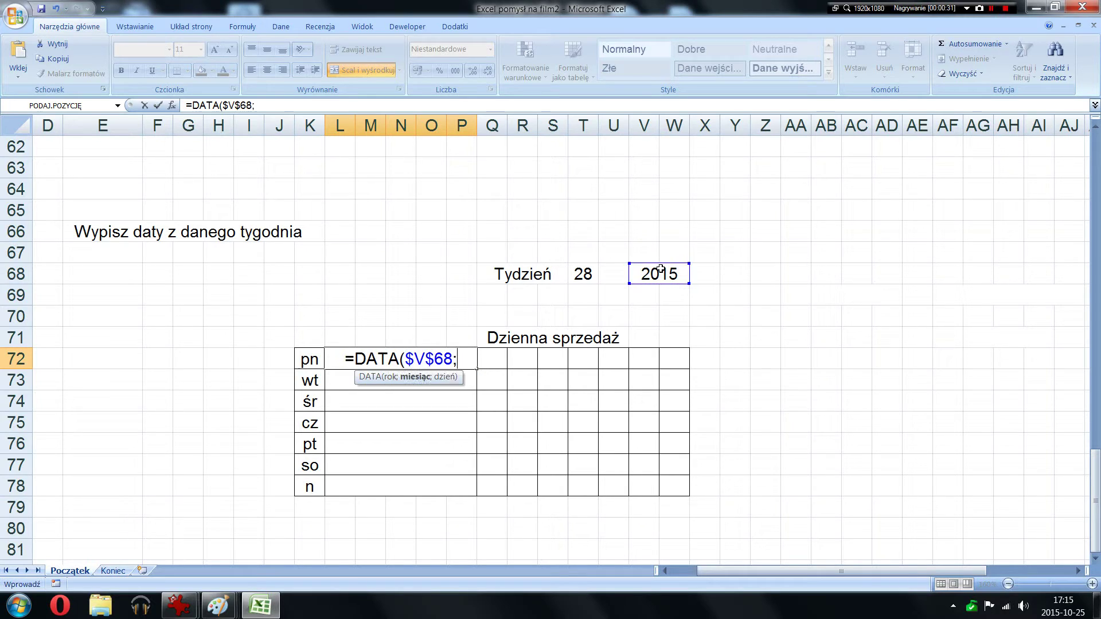
{"action": "type", "text": "1;"}
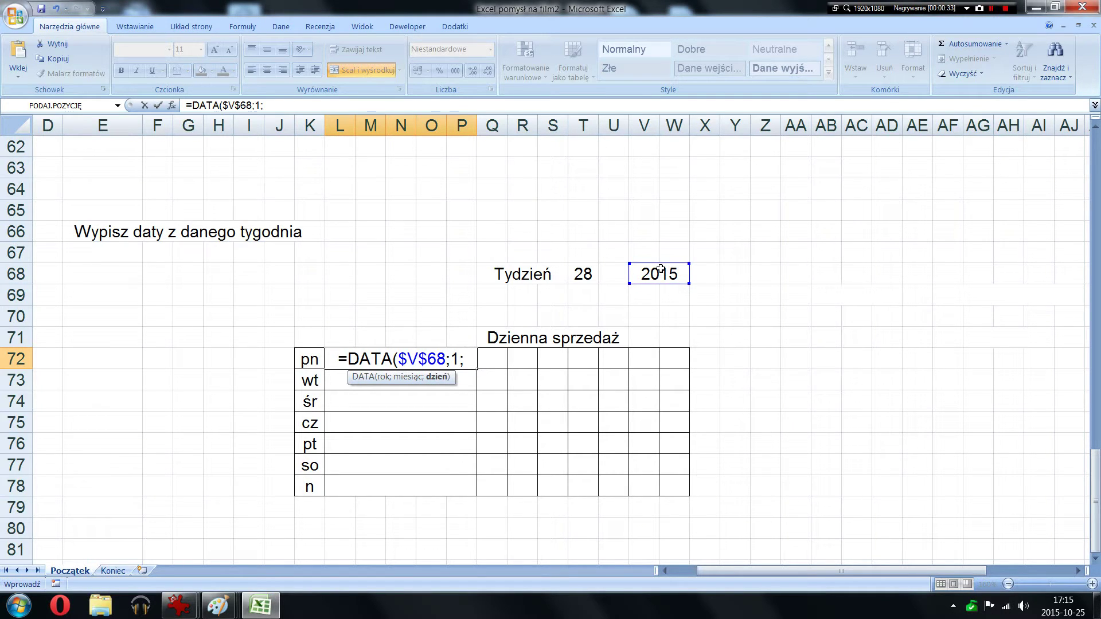
{"action": "type", "text": "1)"}
{"action": "key", "text": "Return"}
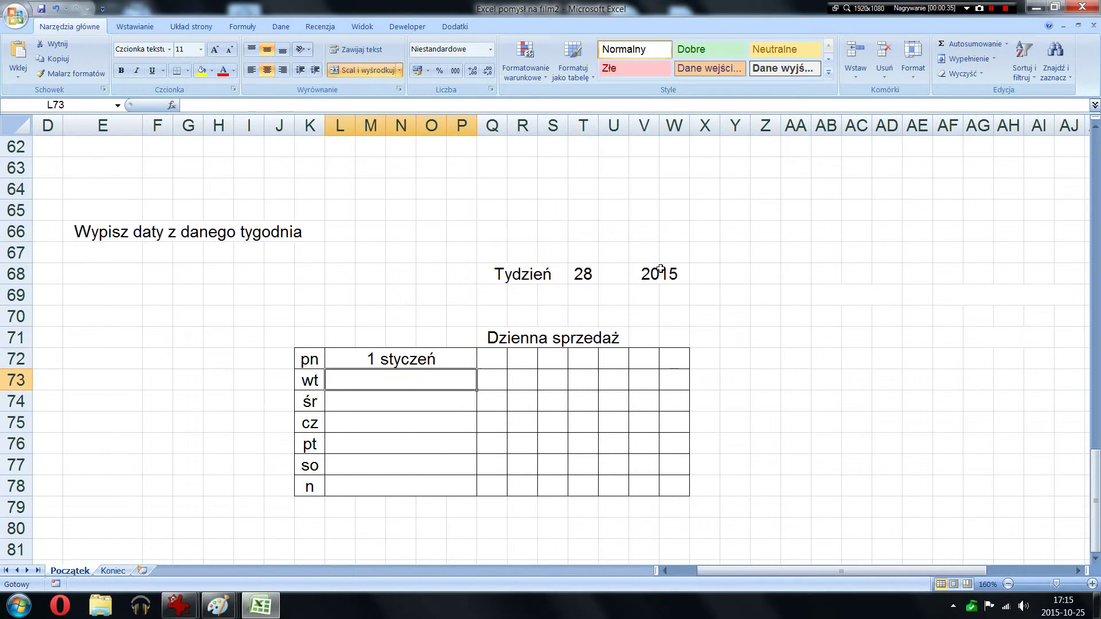
Append +100 to the Monday formula, giving 11 April, then select the 100 for replacement.
{"action": "left_click", "coordinate": [379, 364]}
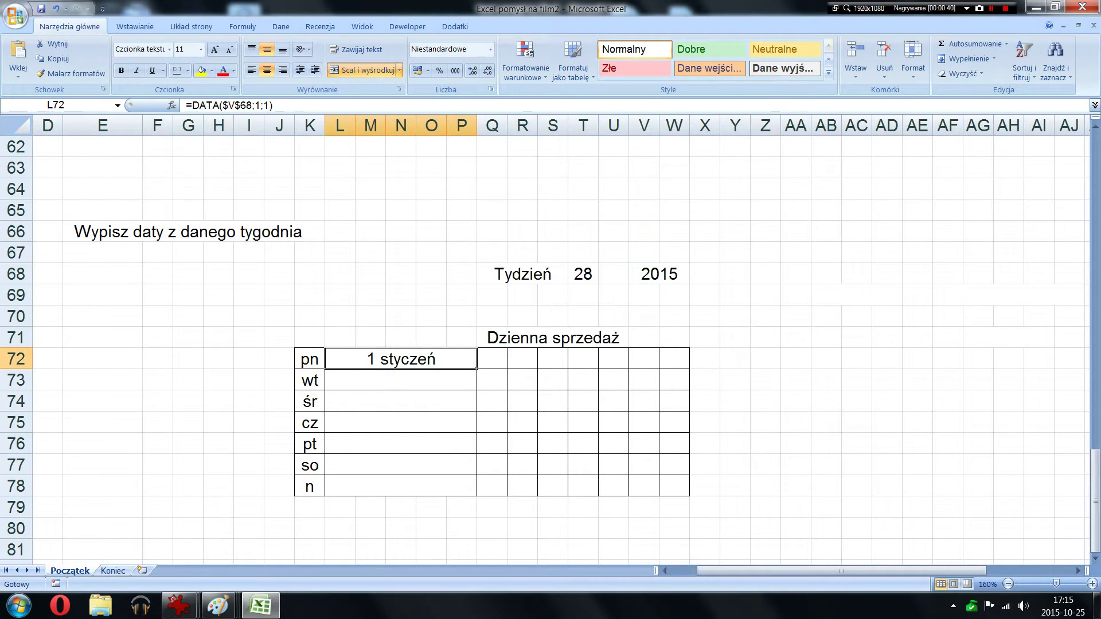
{"action": "key", "text": "F2"}
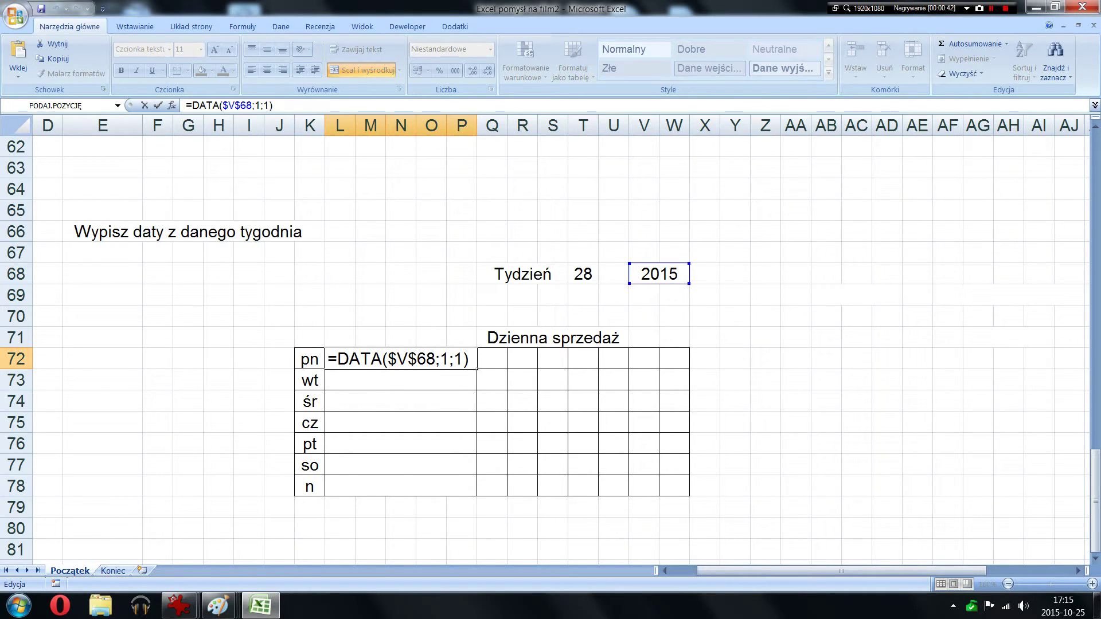
{"action": "type", "text": "+"}
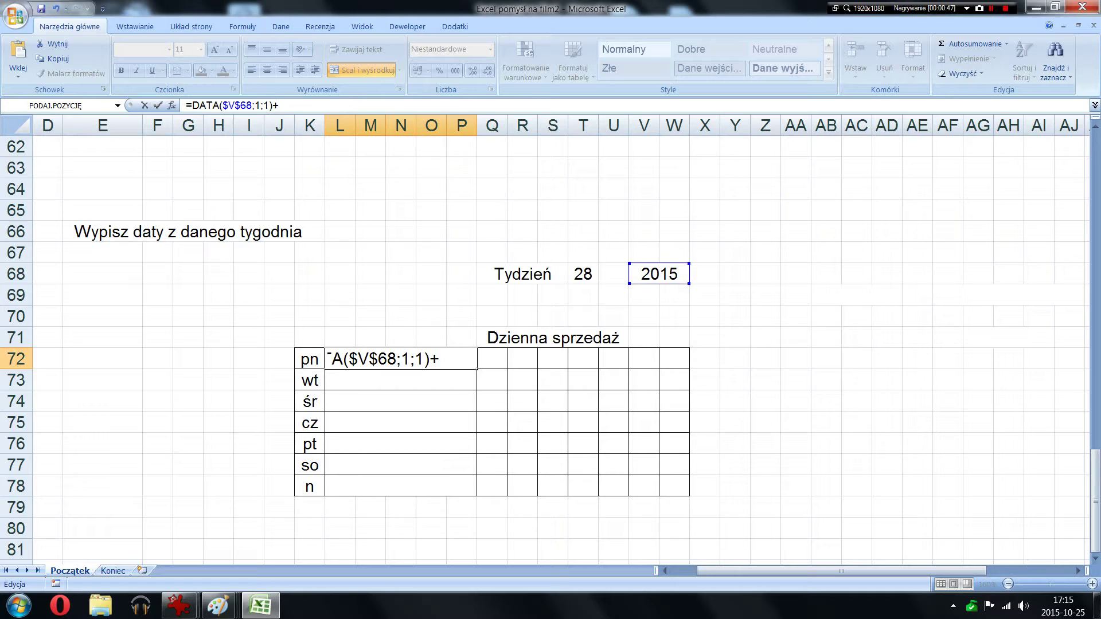
{"action": "type", "text": "100"}
{"action": "key", "text": "Return"}
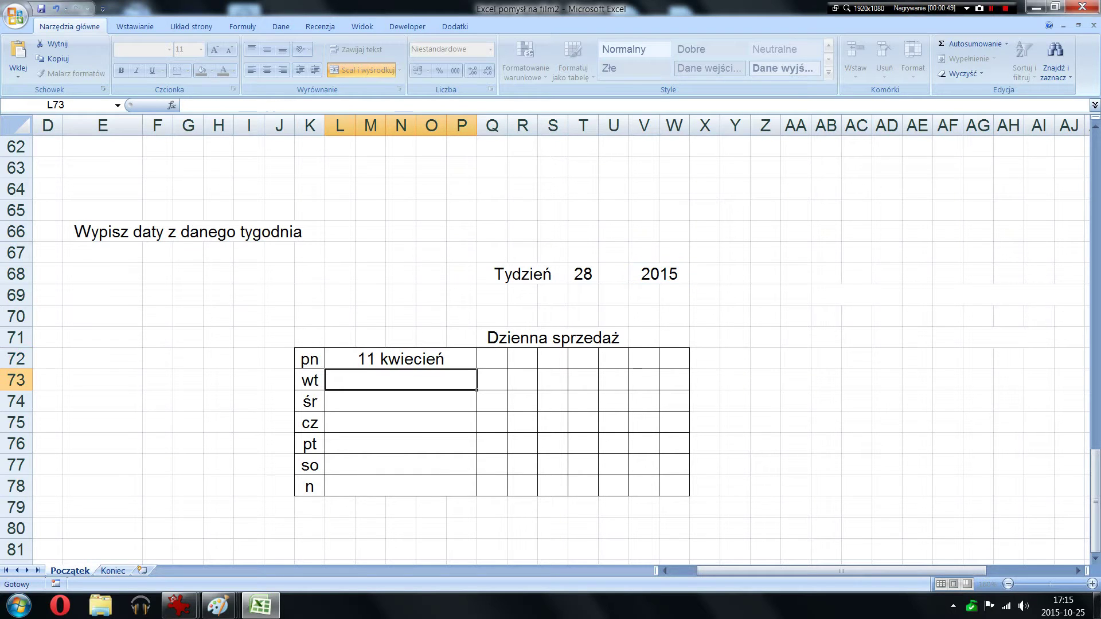
{"action": "left_click", "coordinate": [353, 357]}
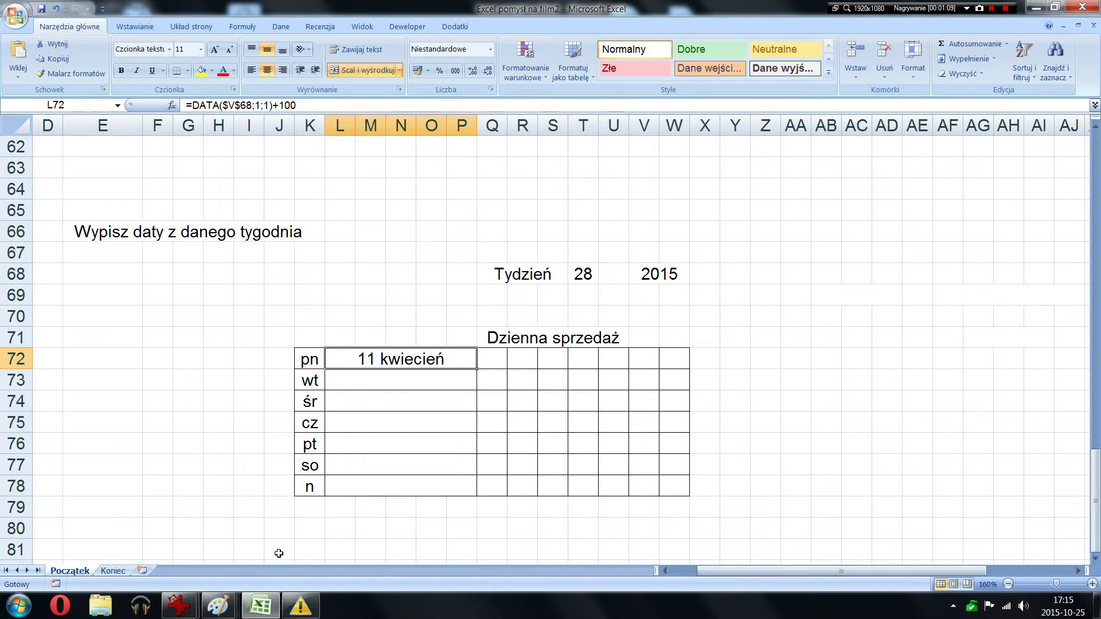
{"action": "left_click_drag", "start_coordinate": [304, 105], "coordinate": [279, 105]}
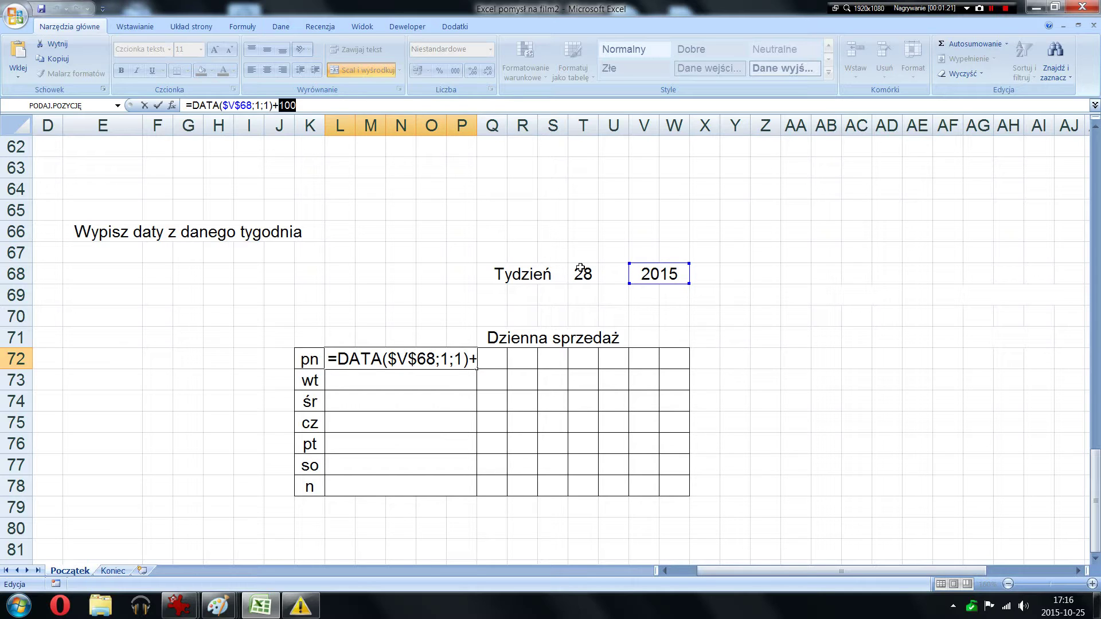
Replace the 100 with ($T$68-1)*7 so the Monday cell shows 9 July for week 28.
{"action": "type", "text": "("}
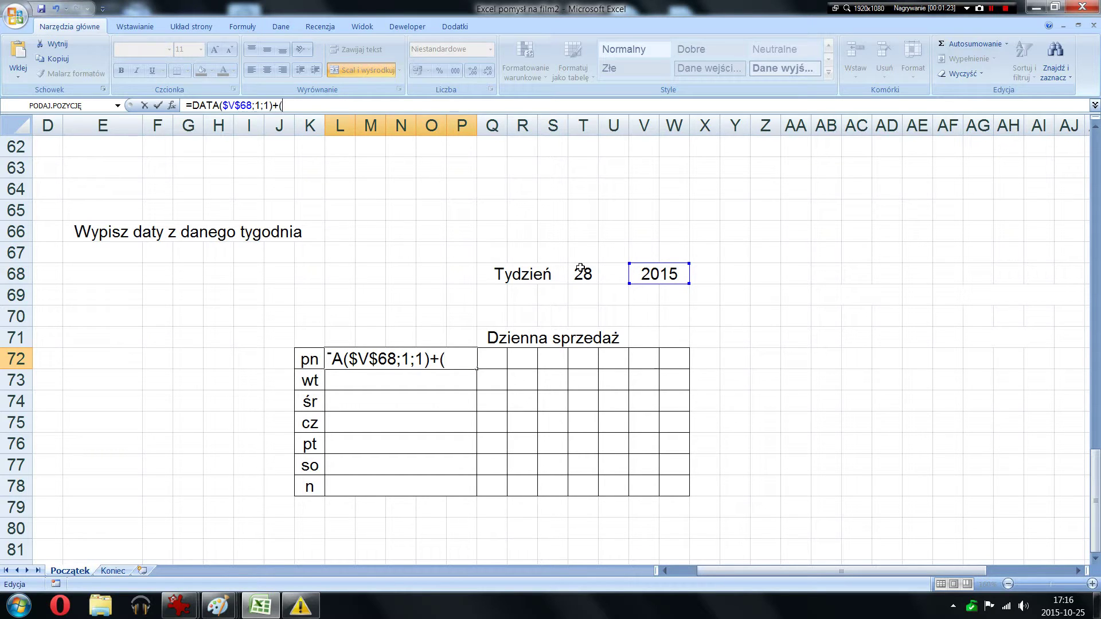
{"action": "left_click", "coordinate": [579, 271]}
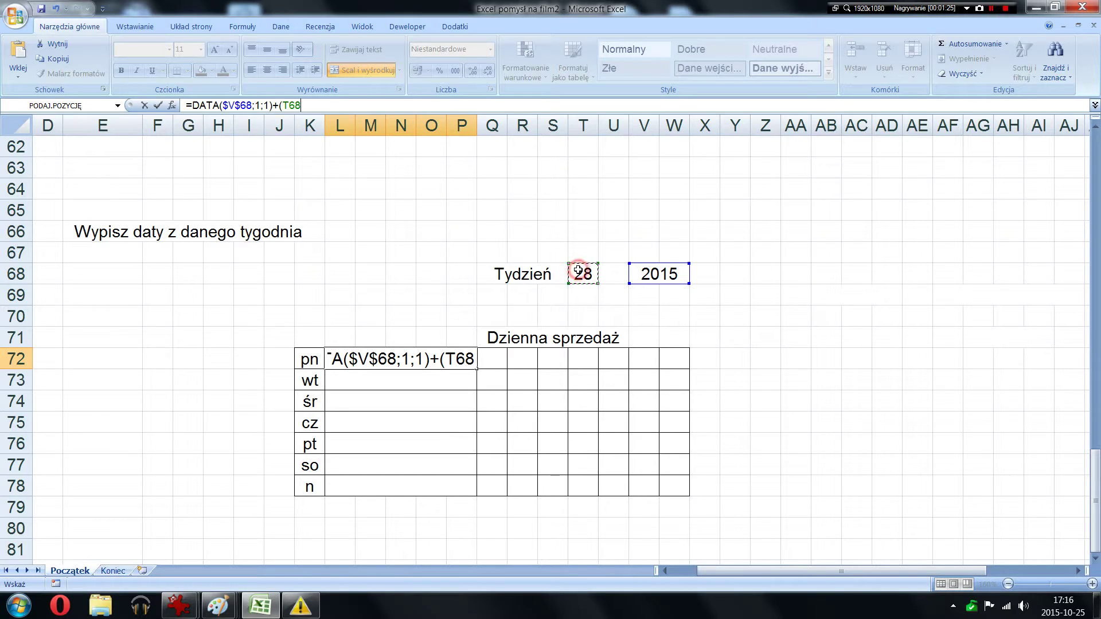
{"action": "key", "text": "F4"}
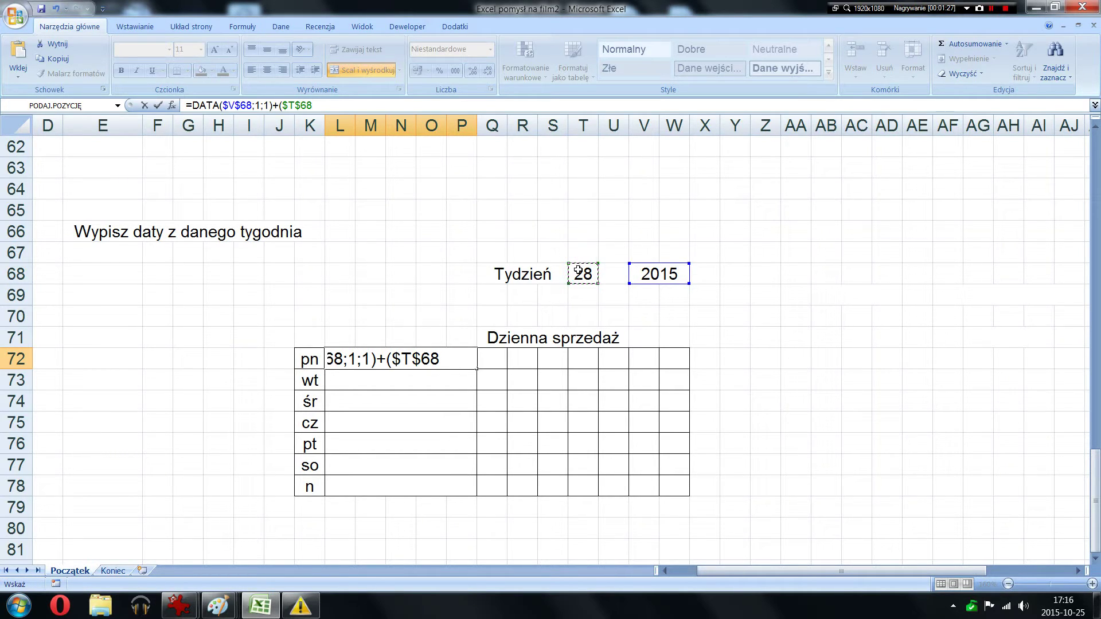
{"action": "type", "text": "-1"}
{"action": "type", "text": ")"}
{"action": "type", "text": "*7"}
{"action": "left_click", "coordinate": [157, 106]}
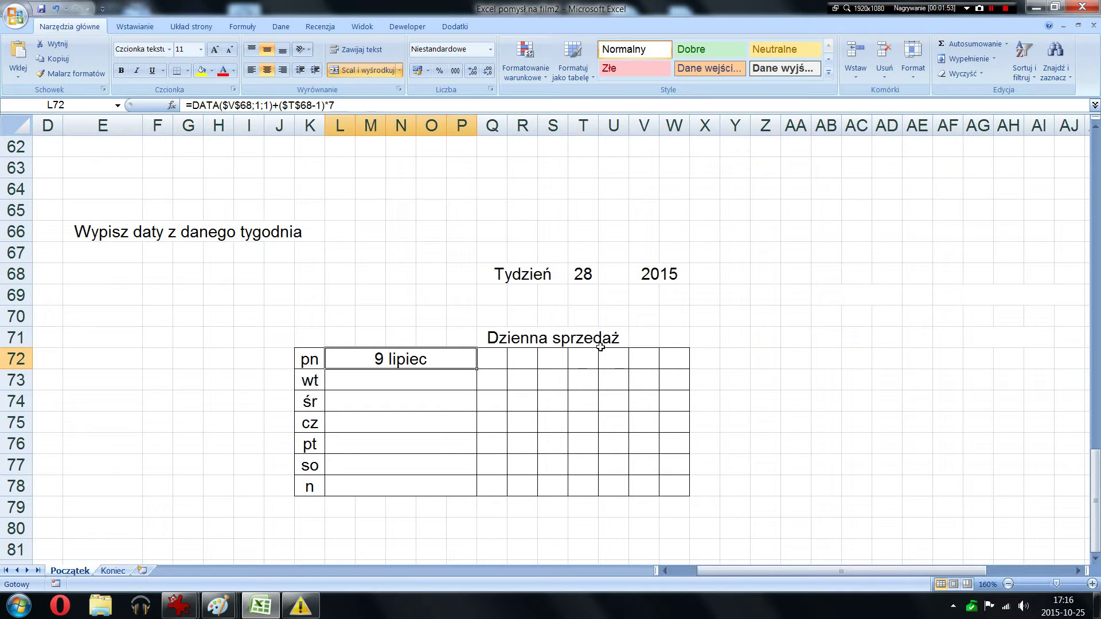
{"action": "left_click", "coordinate": [588, 274]}
{"action": "left_click", "coordinate": [653, 276]}
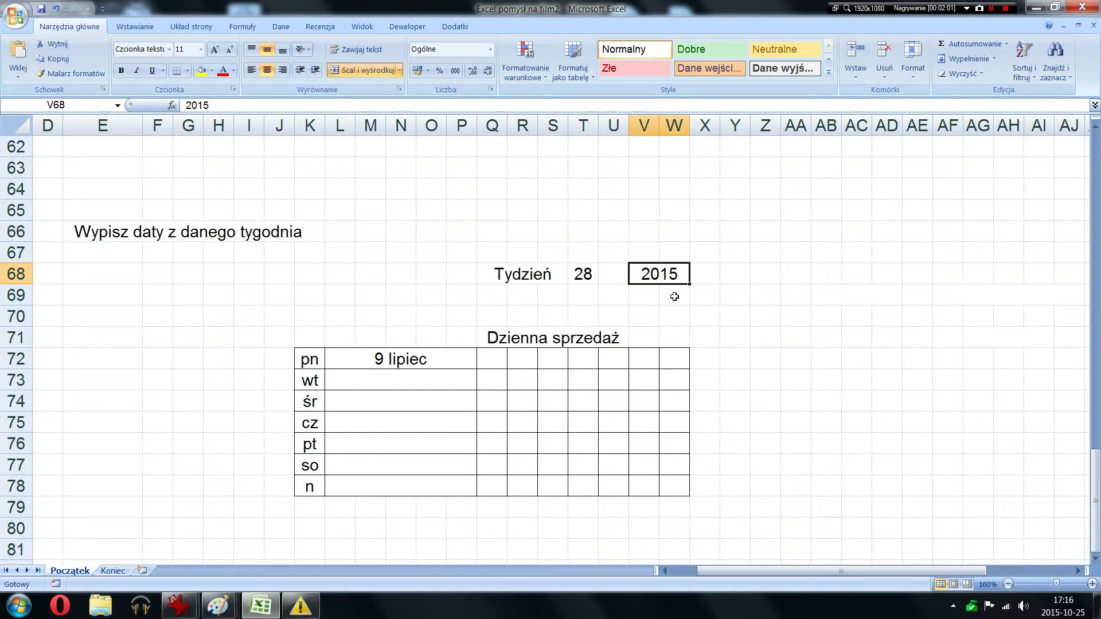
{"action": "left_click", "coordinate": [582, 277]}
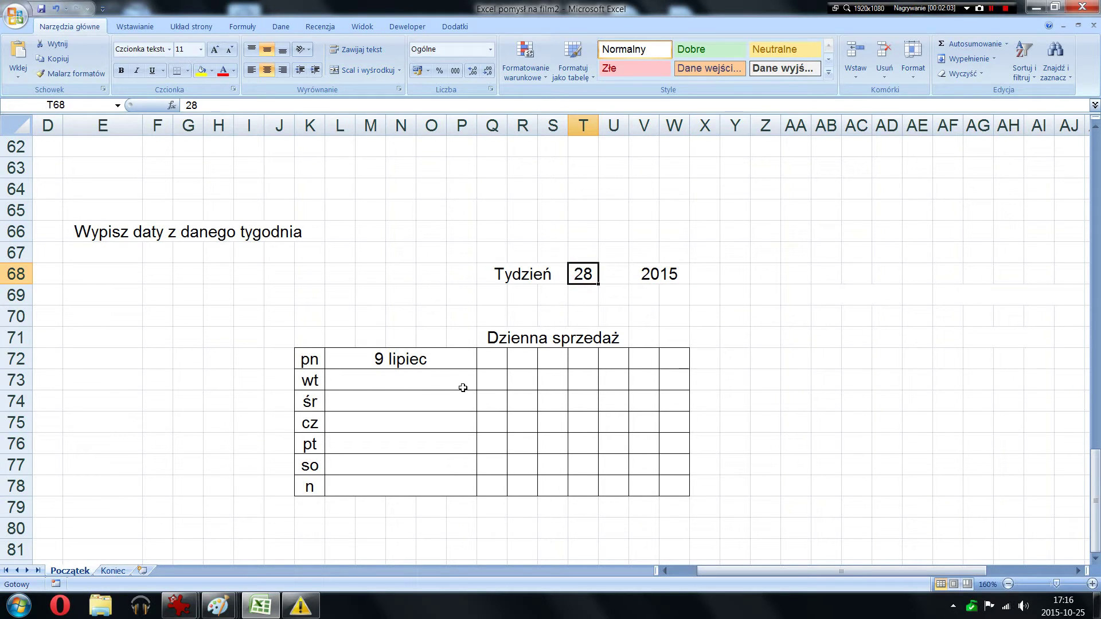
{"action": "left_click", "coordinate": [421, 359]}
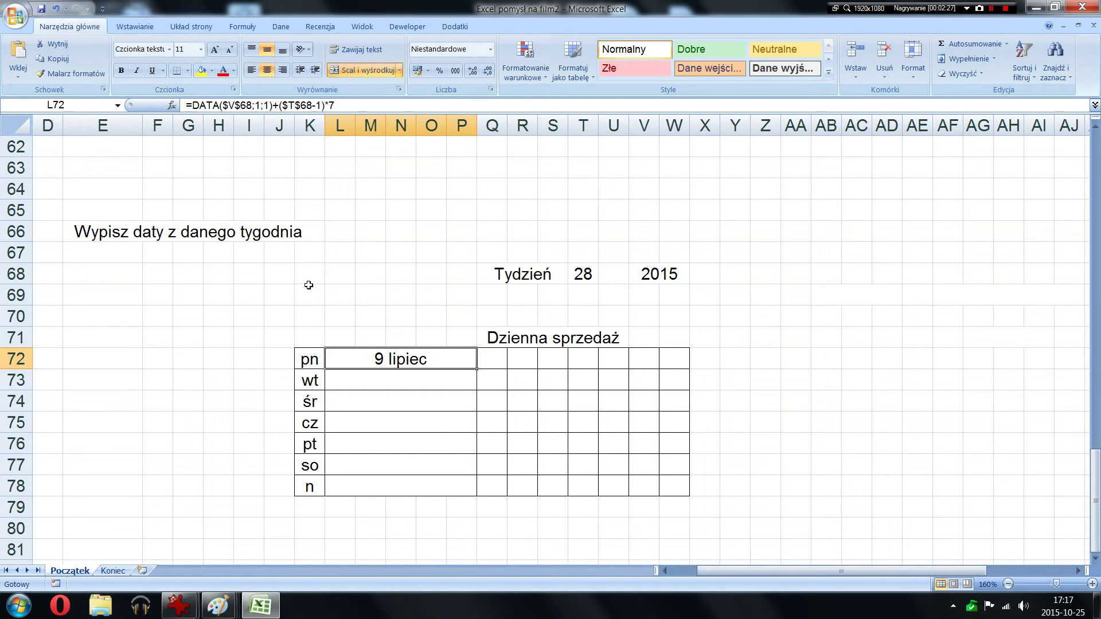
{"action": "left_click", "coordinate": [310, 284]}
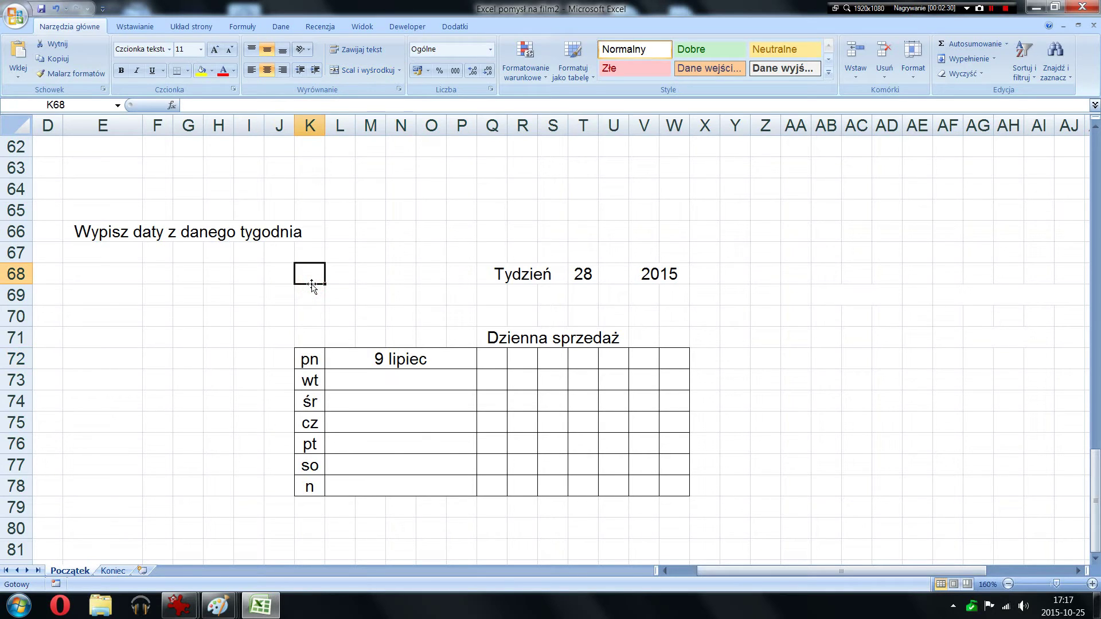
Enter =DATA($V$68;1;1) in K68 and merge K68:N68 so 2015-01-01 displays fully.
{"action": "type", "text": "=data"}
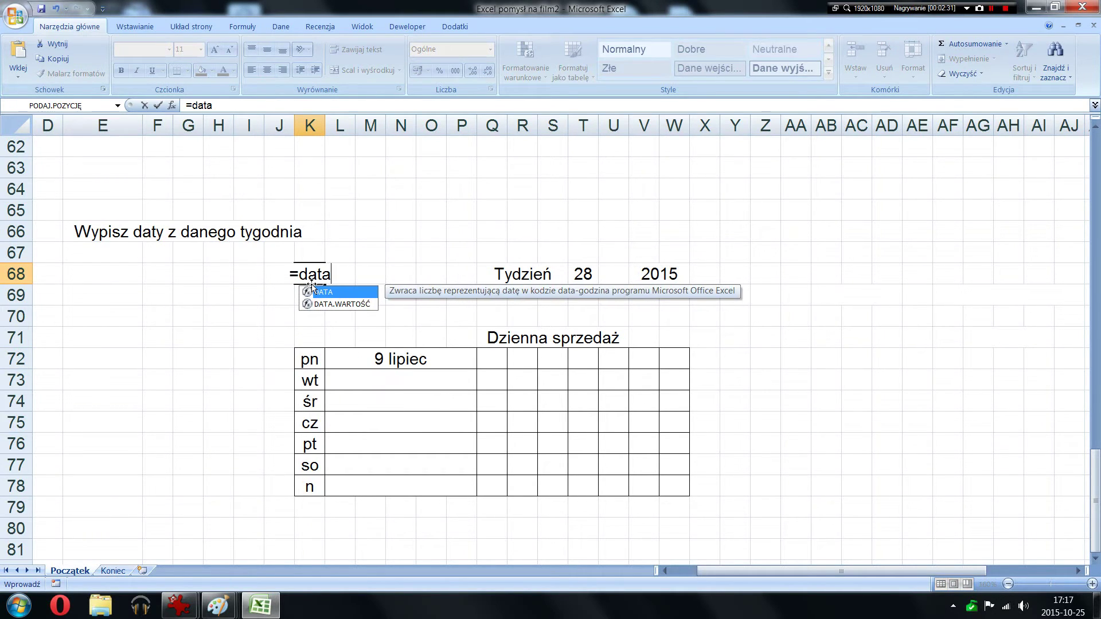
{"action": "double_click", "coordinate": [318, 292]}
{"action": "left_click", "coordinate": [668, 274]}
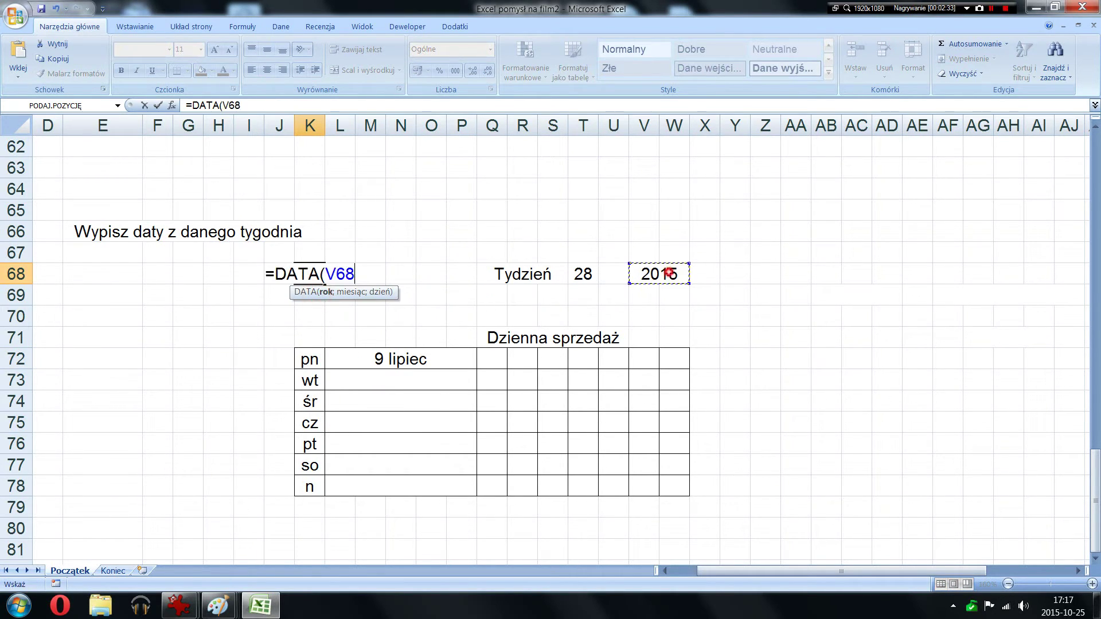
{"action": "key", "text": "F4"}
{"action": "type", "text": "$V$68;1;"}
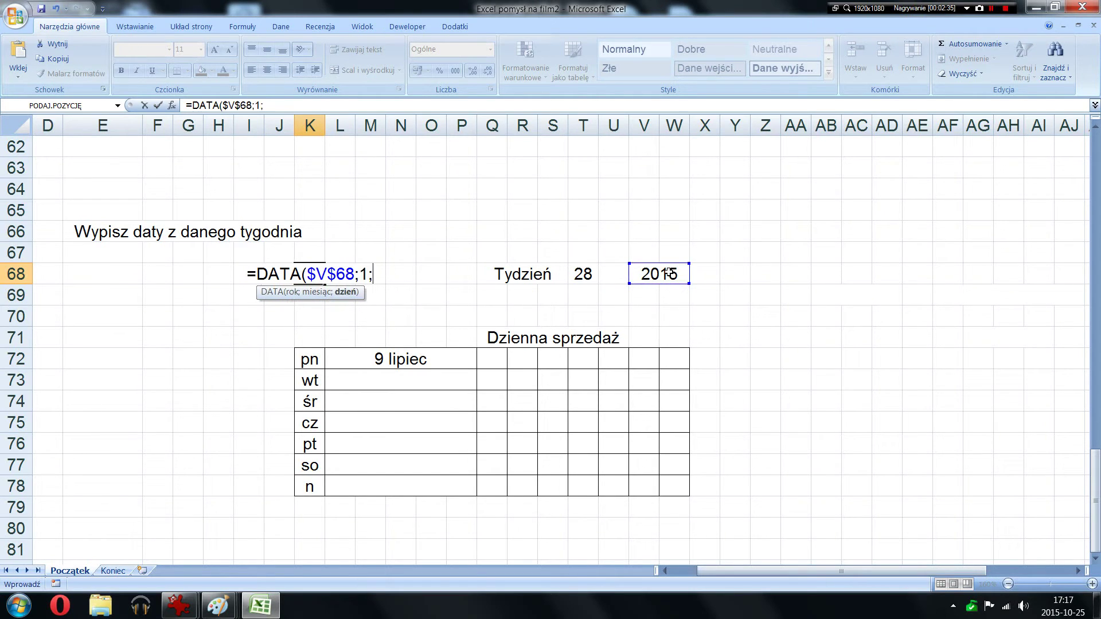
{"action": "type", "text": "1"}
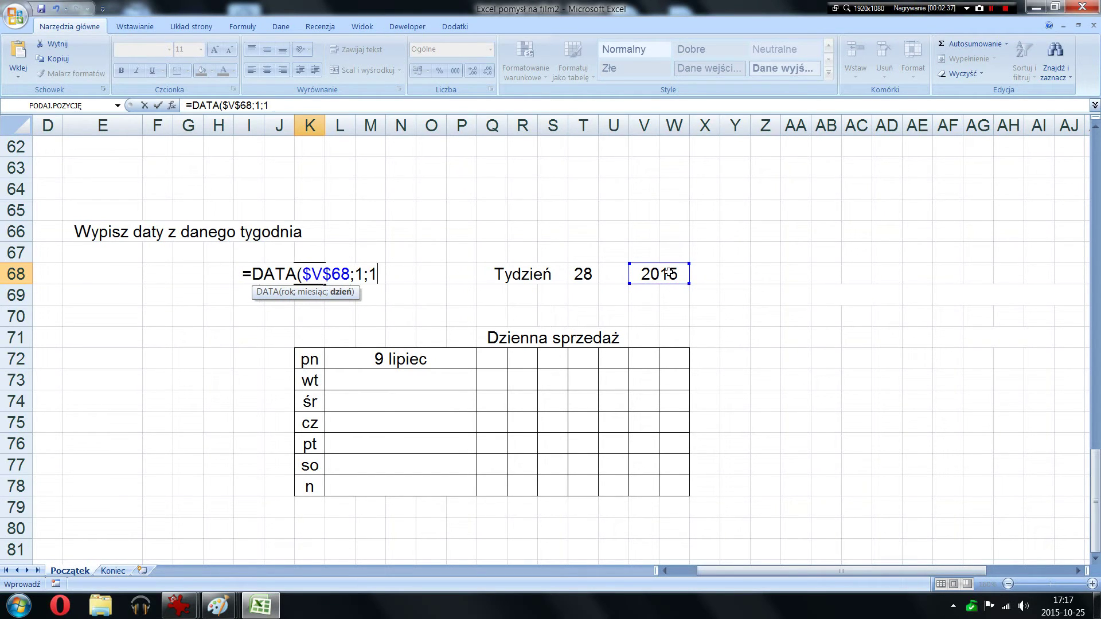
{"action": "type", "text": ")"}
{"action": "key", "text": "Return"}
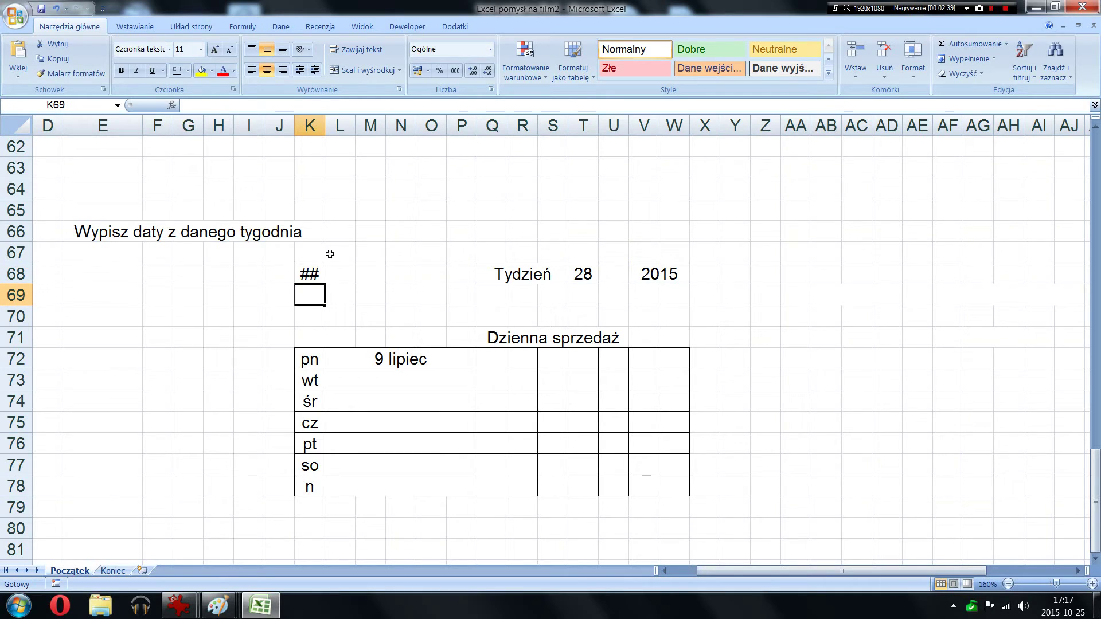
{"action": "left_click_drag", "start_coordinate": [315, 274], "coordinate": [400, 275]}
{"action": "left_click", "coordinate": [385, 72]}
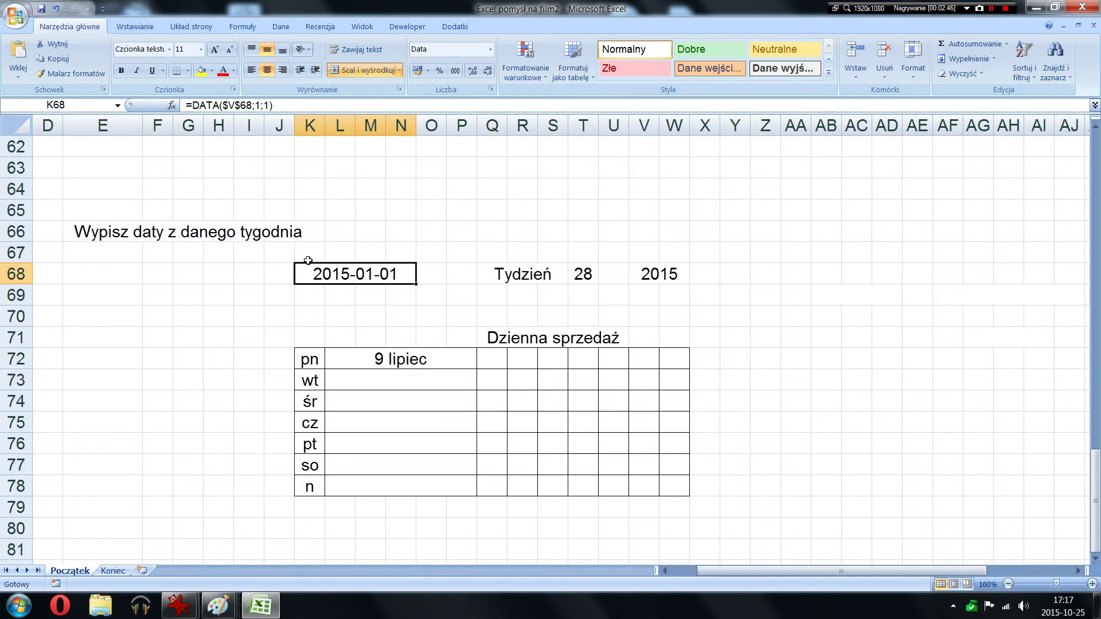
Begin typing a DZIEŃ.TYG day function in front of DATA in the K68 formula.
{"action": "double_click", "coordinate": [297, 272]}
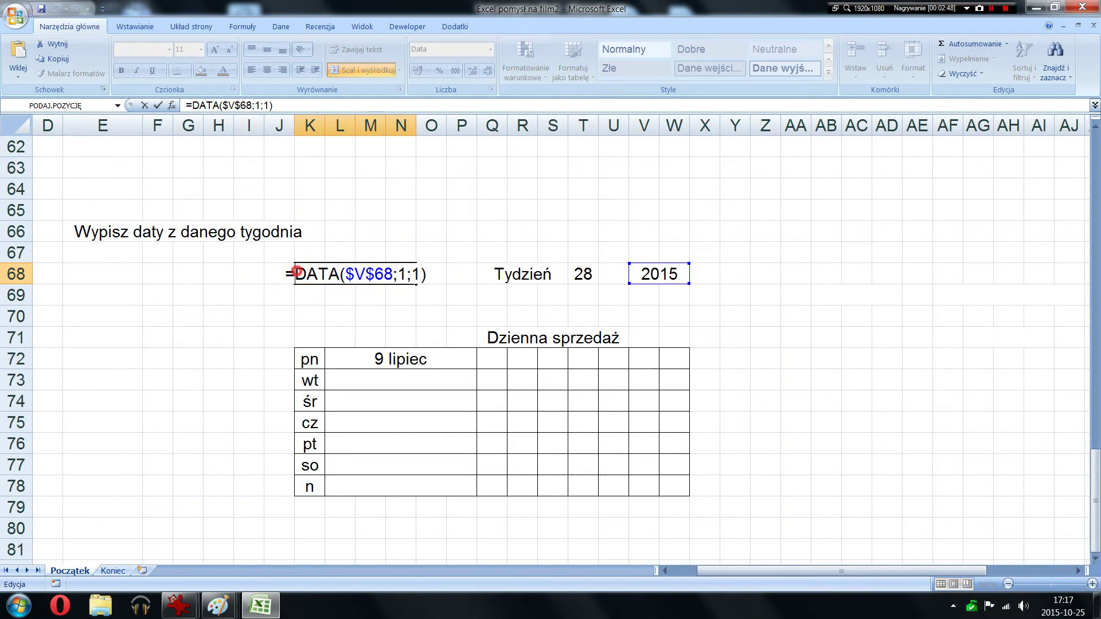
Wrap DATA($V$68;1;1) in K68 with DZIEŃ.TYG and get ready to set its return type.
{"action": "type", "text": "dzie"}
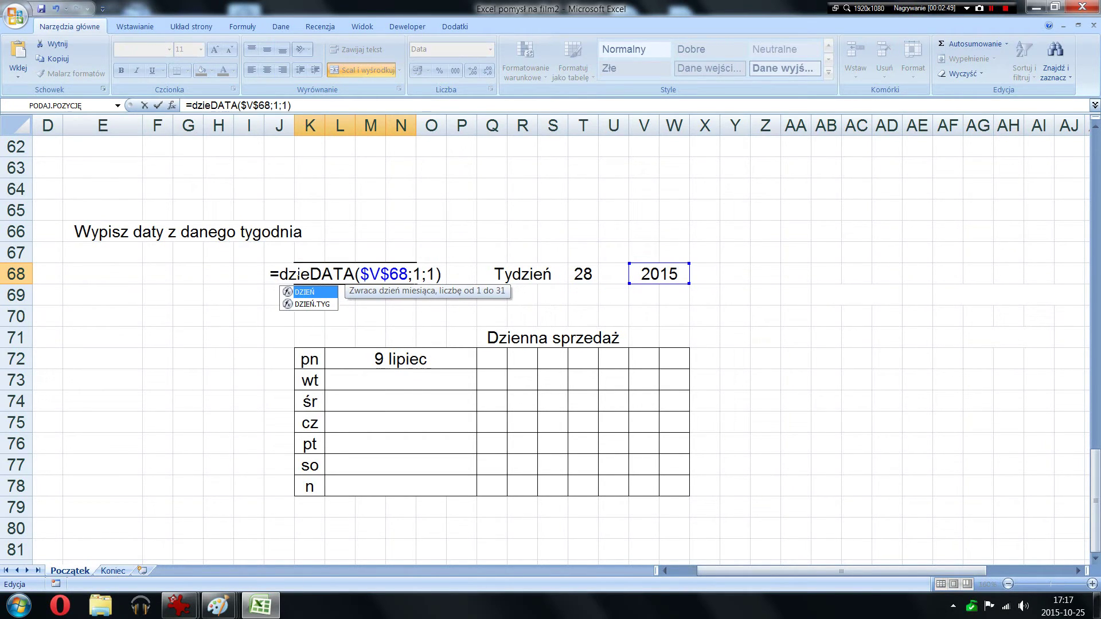
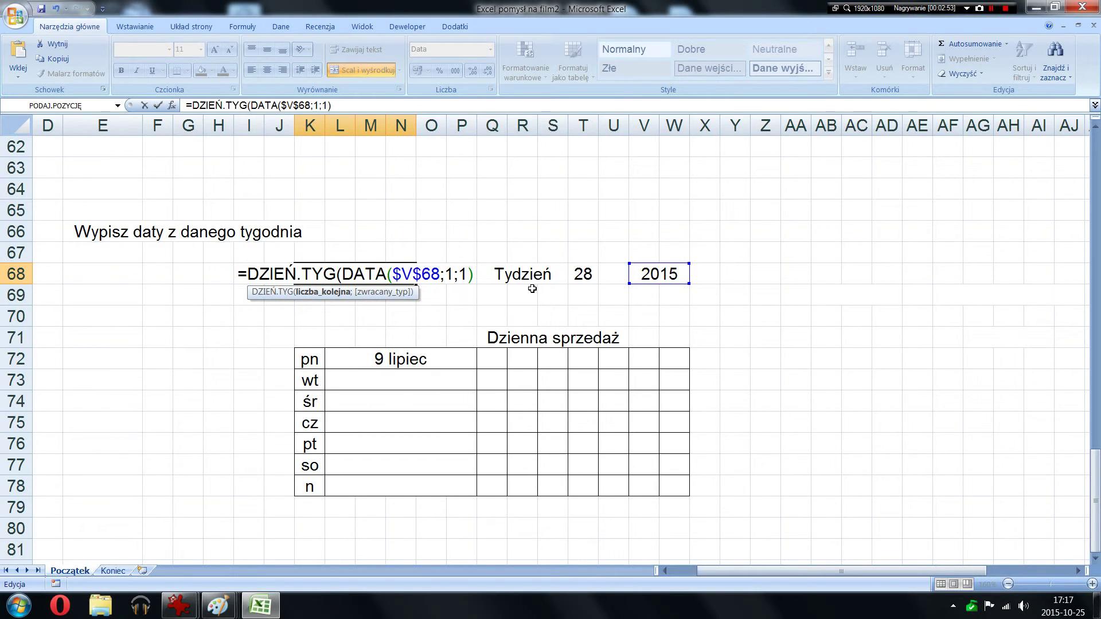
Begin typing a DZIEŃ.TYG day function in front of DATA in the K68 formula.
Wrap DATA($V$68;1;1) in K68 with DZIEŃ.TYG and get ready to set its return type.
{"action": "type", "text": ";"}
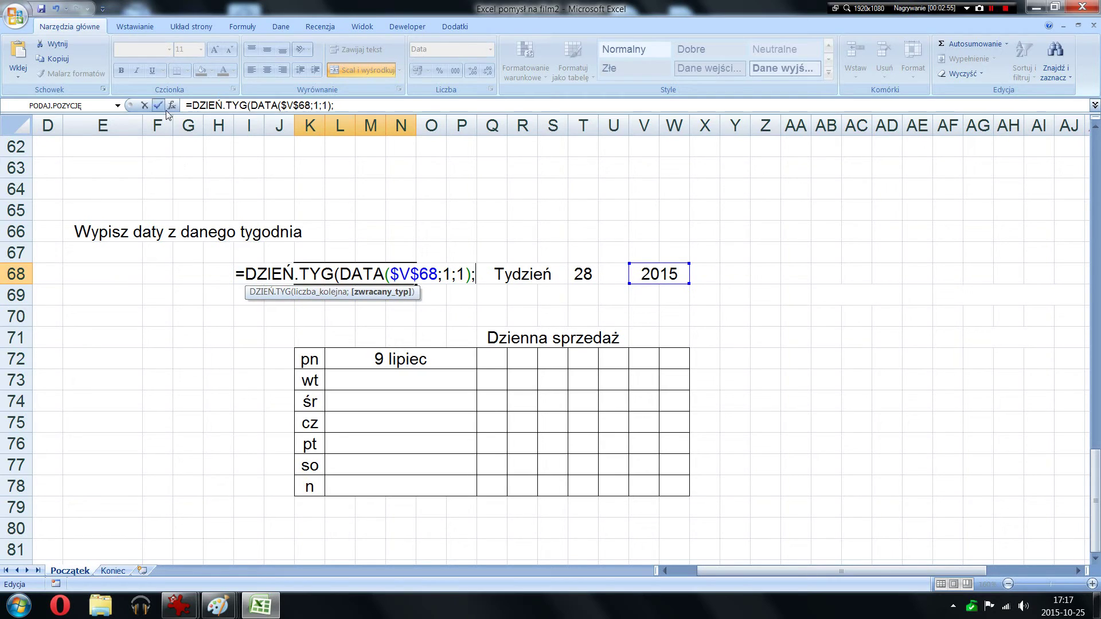
{"action": "left_click", "coordinate": [171, 105]}
{"action": "left_click_drag", "start_coordinate": [367, 367], "coordinate": [639, 184]}
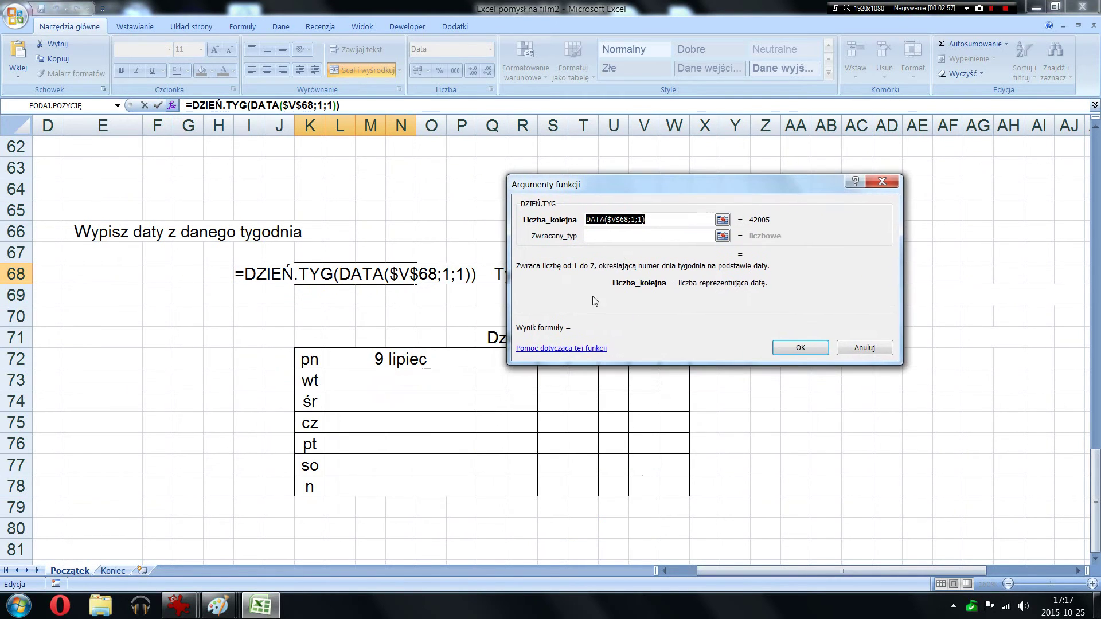
{"action": "left_click", "coordinate": [599, 235]}
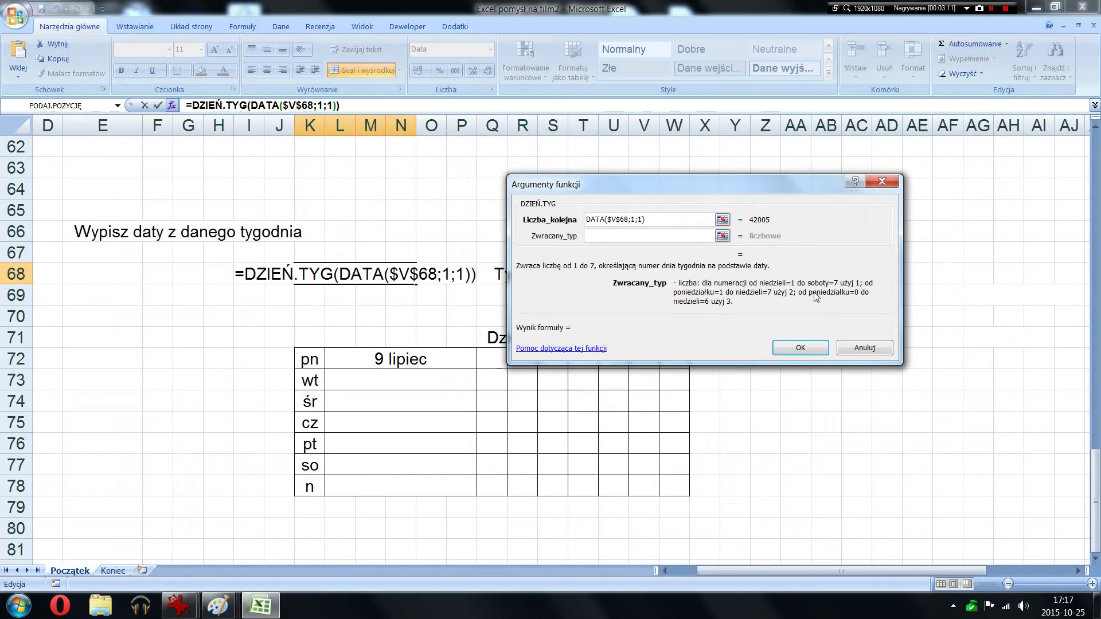
Change K68's DZIEŃ.TYG return type from 1 to 2 so weekdays count from Monday, and confirm.
{"action": "type", "text": "1"}
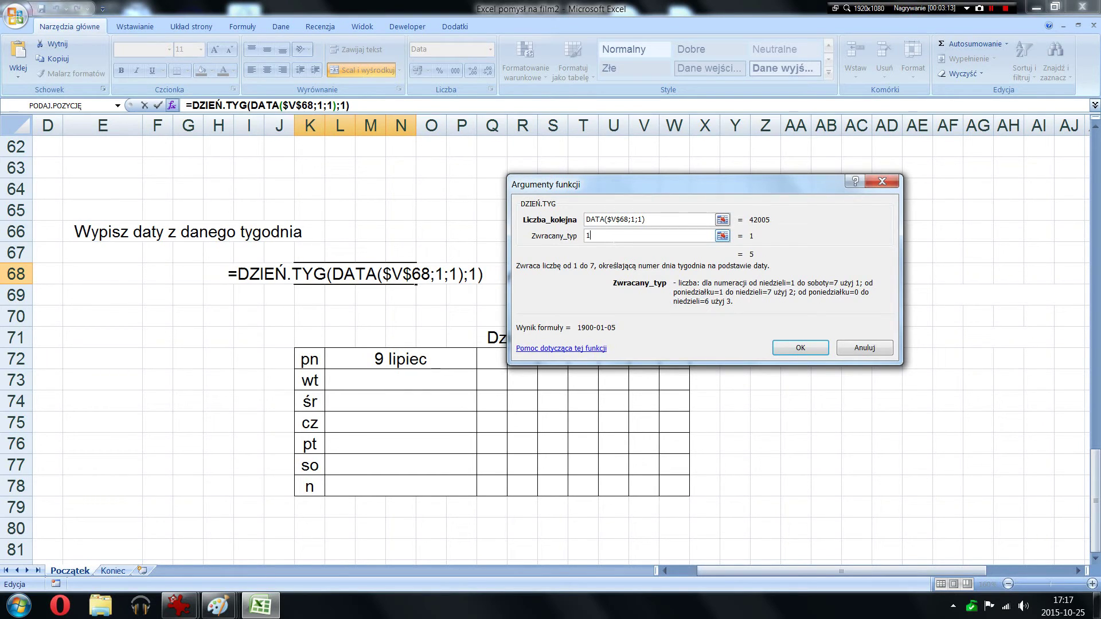
{"action": "key", "text": "BackSpace"}
{"action": "type", "text": "2"}
{"action": "left_click", "coordinate": [800, 347]}
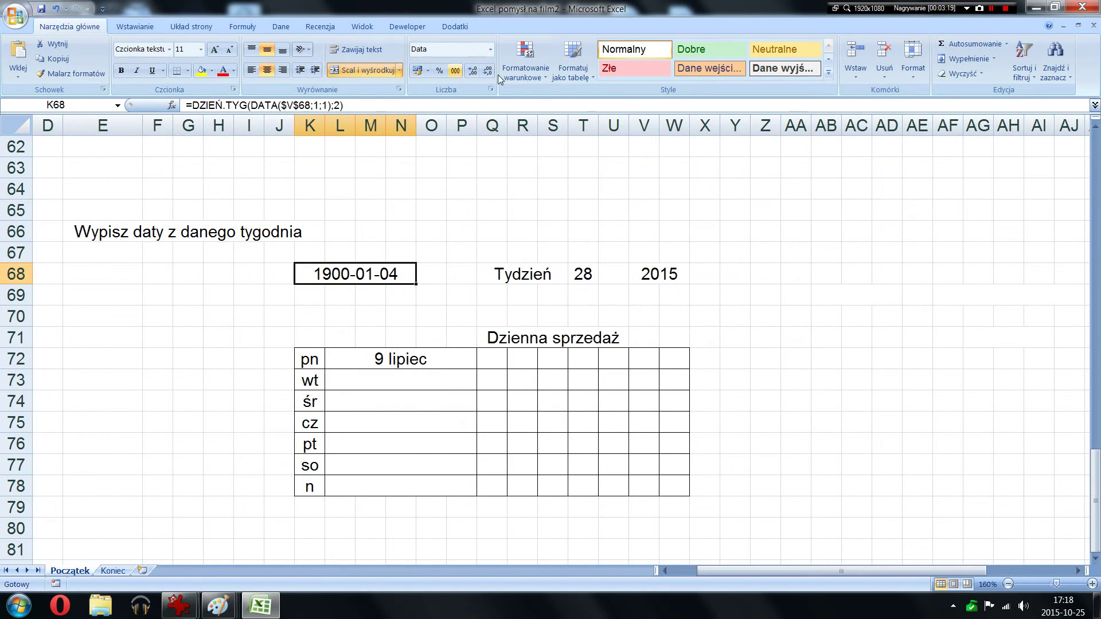
Format K68 as Ogólne so it shows 4, then review the K68 and L72 formulas.
{"action": "left_click", "coordinate": [490, 49]}
{"action": "left_click", "coordinate": [484, 77]}
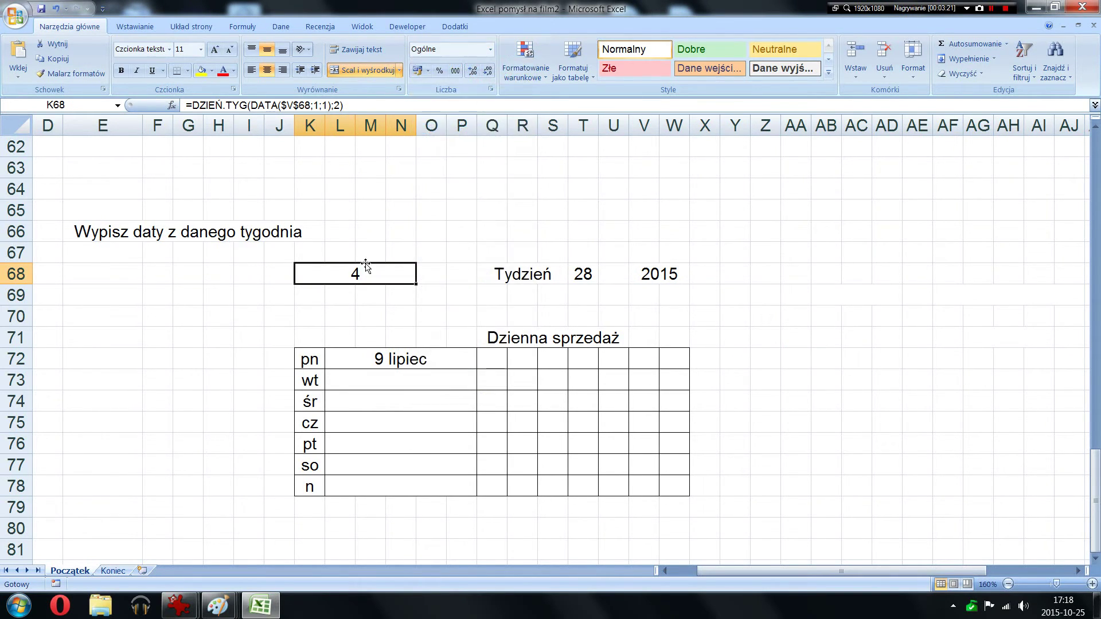
{"action": "left_click", "coordinate": [366, 296]}
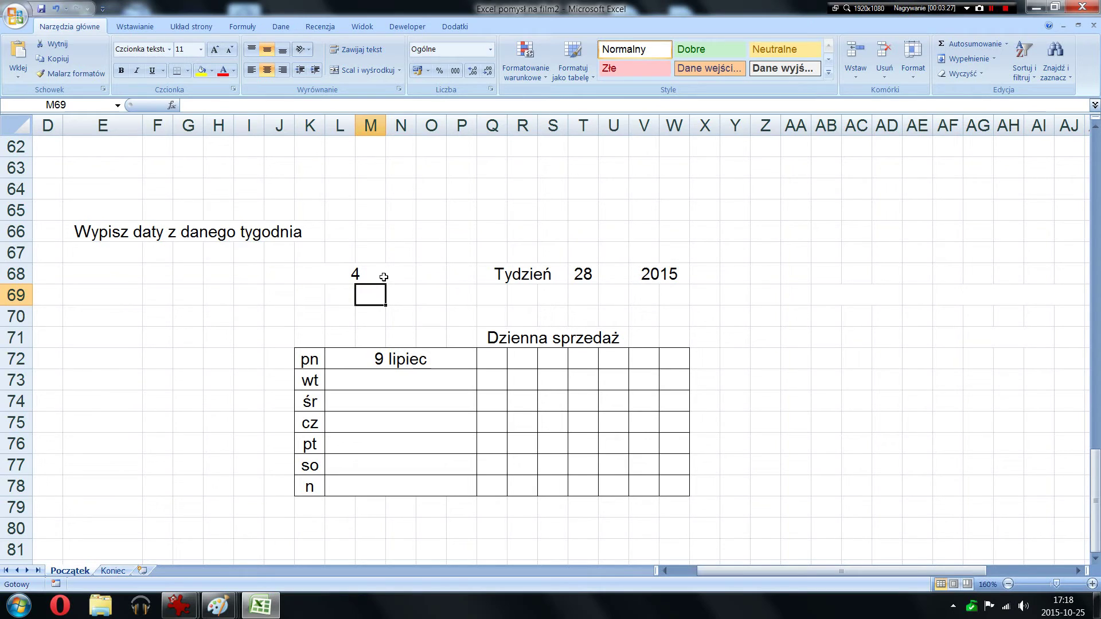
{"action": "left_click", "coordinate": [378, 279]}
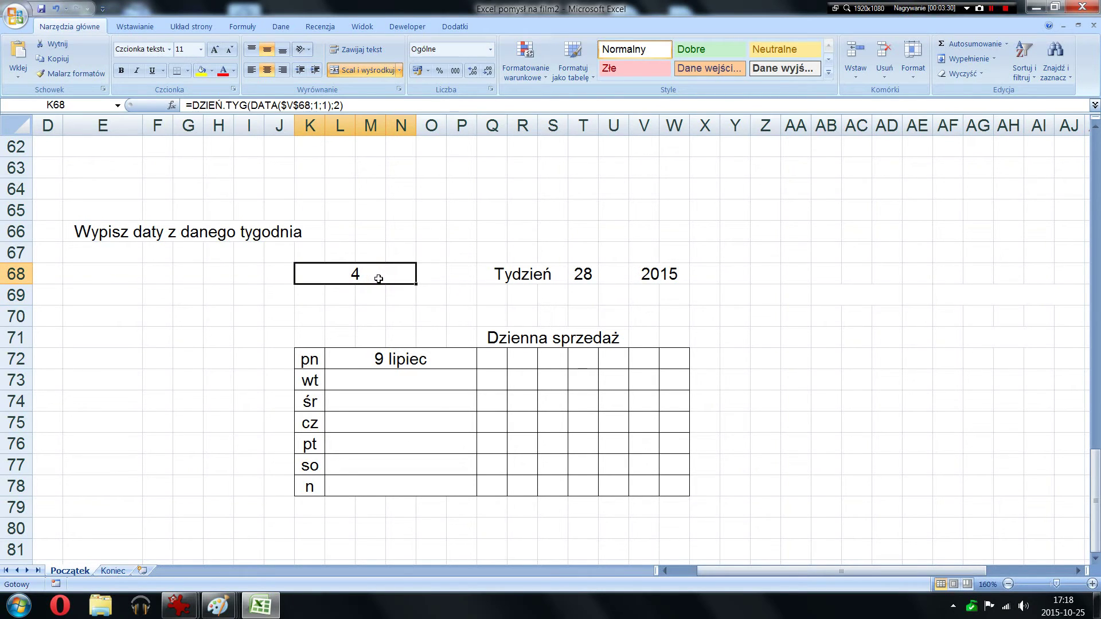
{"action": "left_click", "coordinate": [441, 354]}
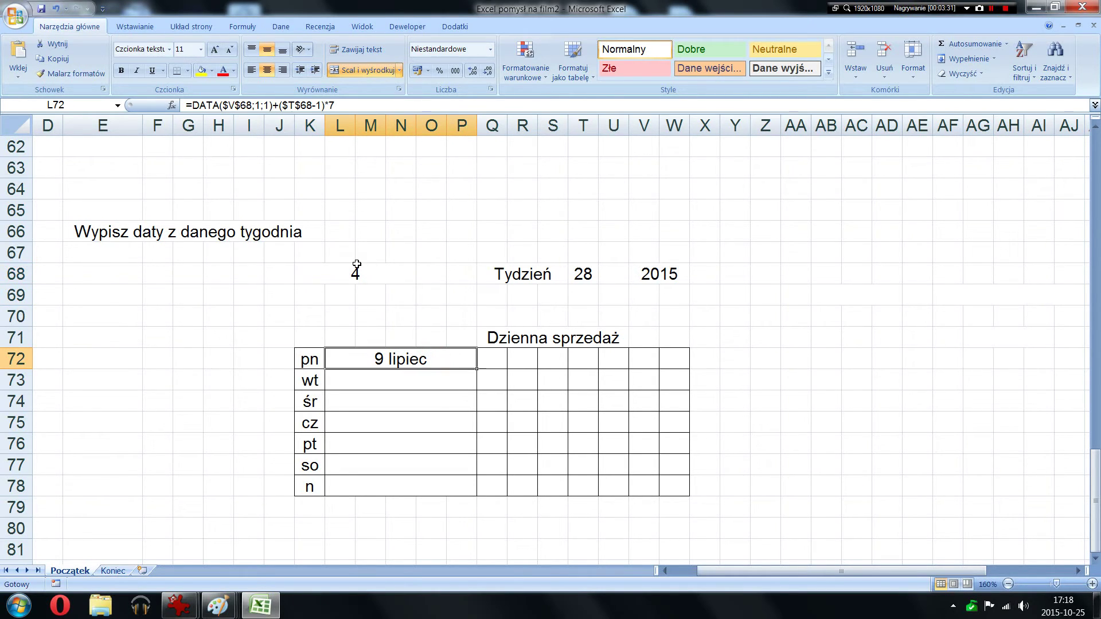
{"action": "left_click", "coordinate": [356, 264]}
Append -DZIEŃ.TYG(DATA($V$68;1;1);2), copied from K68, to L72's formula so Monday reads 5 lipiec.
{"action": "left_click_drag", "start_coordinate": [343, 105], "coordinate": [159, 105]}
{"action": "key", "text": "ctrl+c"}
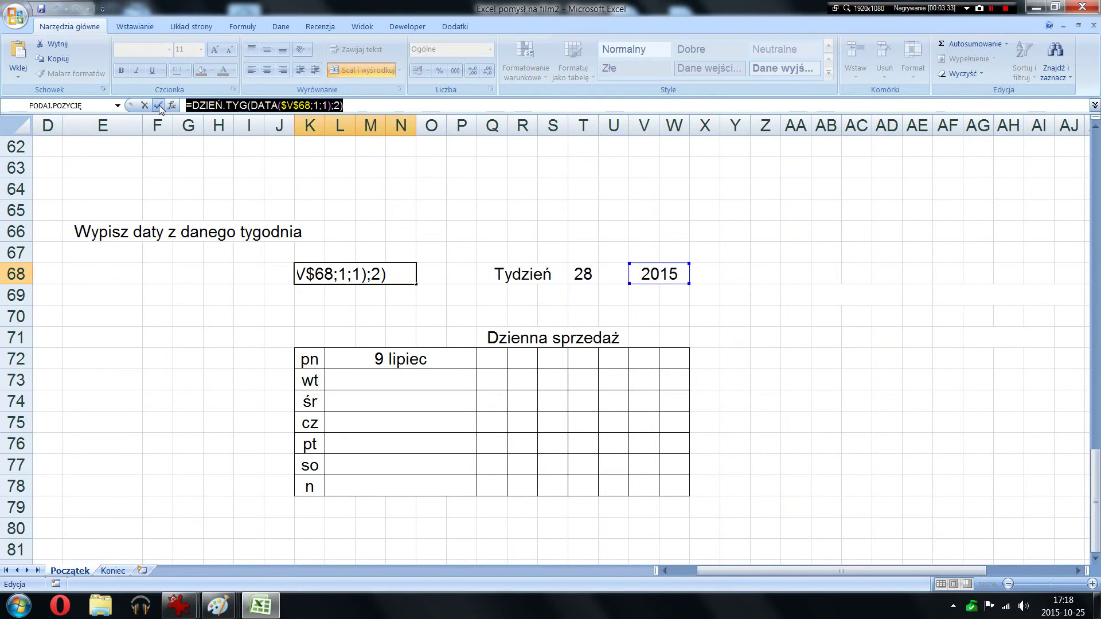
{"action": "left_click", "coordinate": [159, 105]}
{"action": "left_click", "coordinate": [387, 362]}
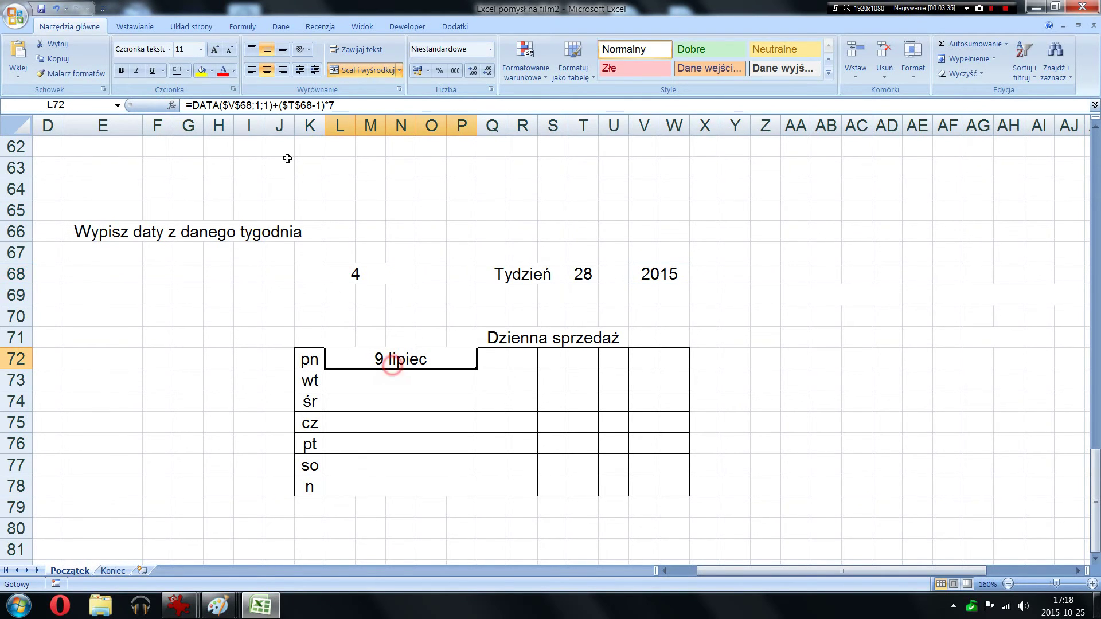
{"action": "key", "text": "F2"}
{"action": "type", "text": "-"}
{"action": "key", "text": "ctrl+v"}
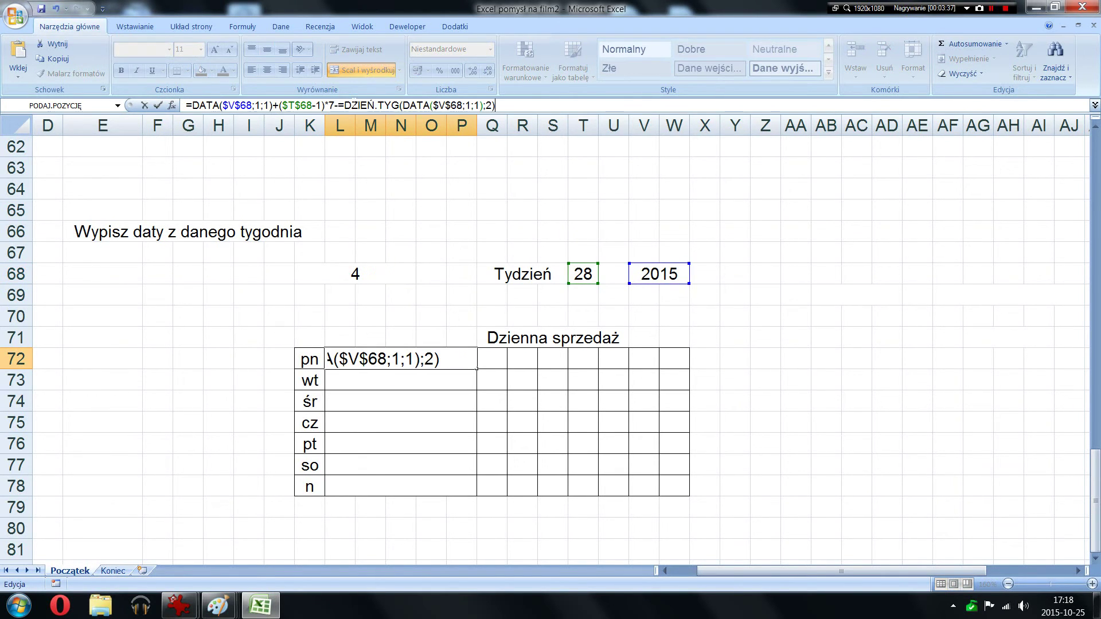
{"action": "left_click", "coordinate": [343, 105]}
{"action": "key", "text": "BackSpace"}
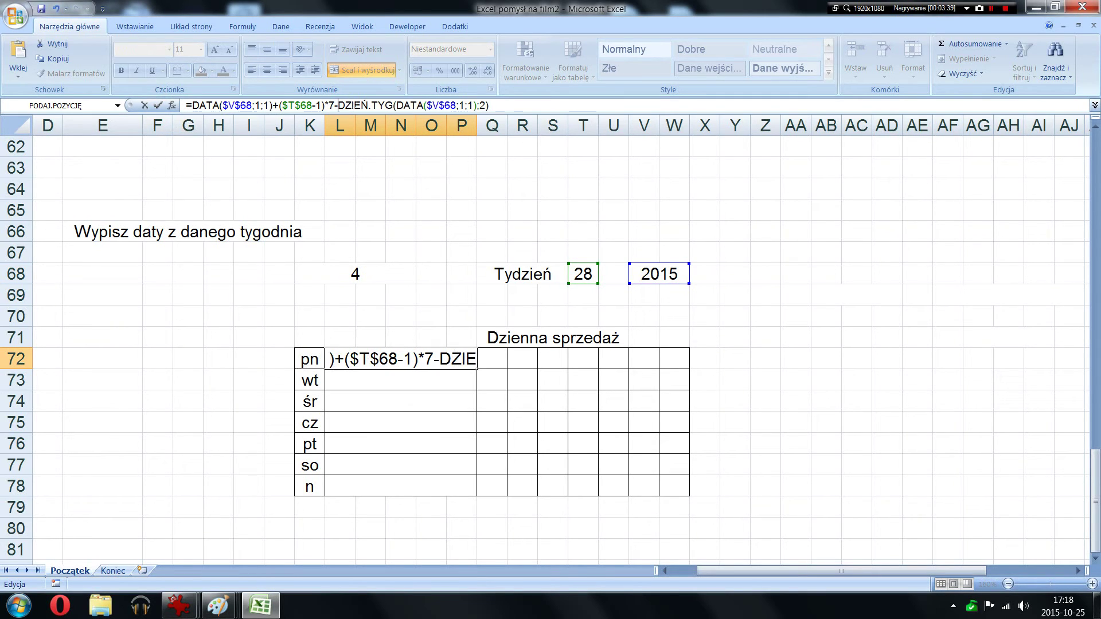
{"action": "key", "text": "Return"}
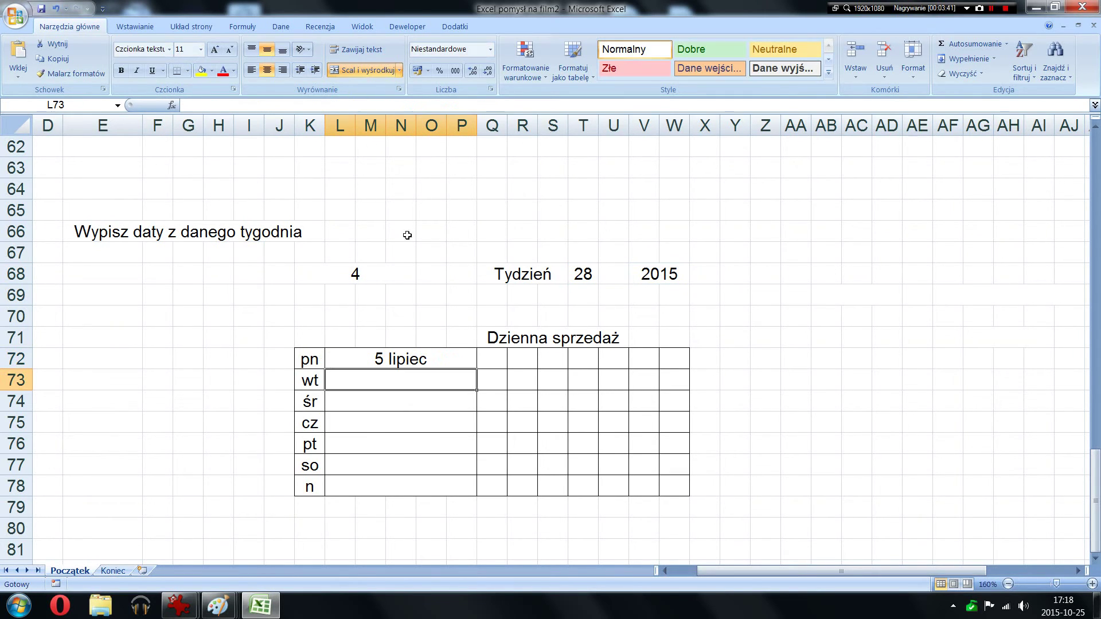
{"action": "left_click", "coordinate": [423, 357]}
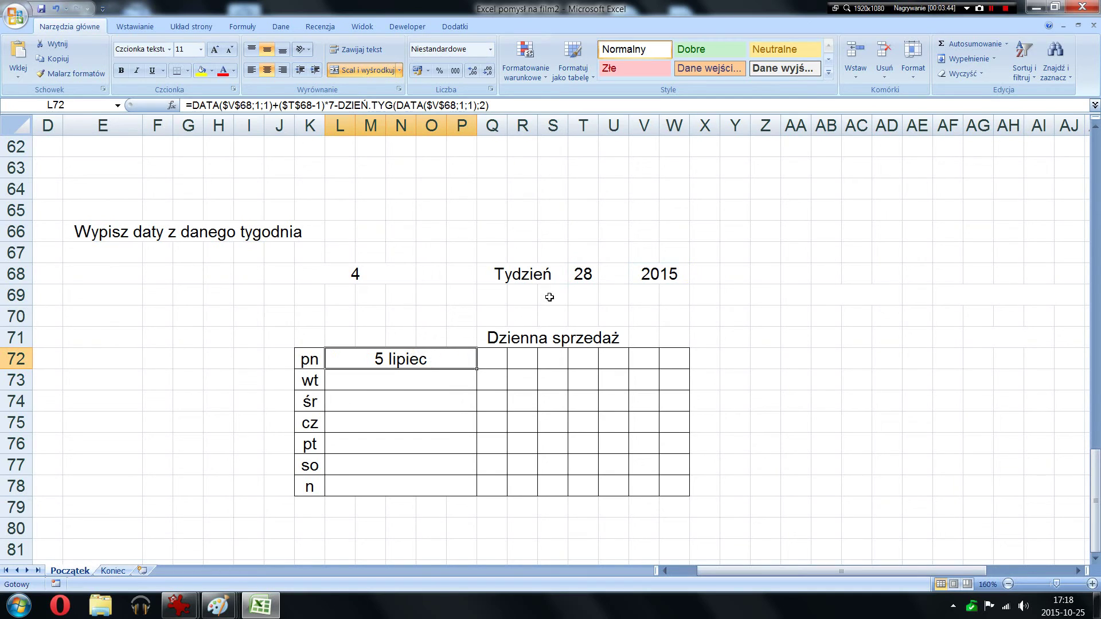
{"action": "left_click", "coordinate": [587, 279]}
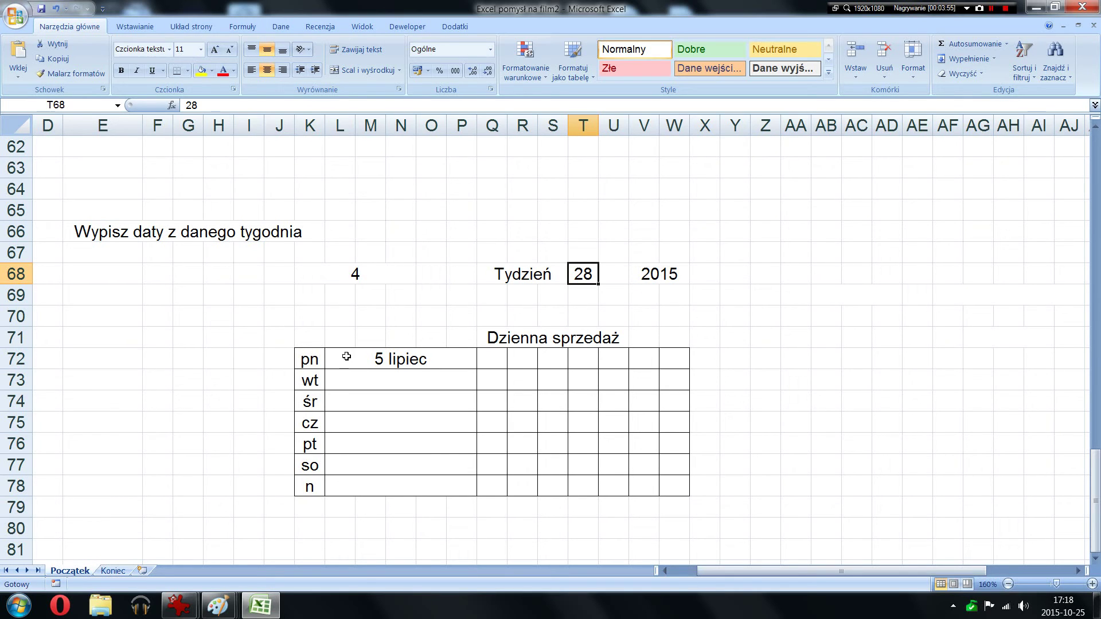
Enter 1, 2, 3 in J72:J74 and fill the series down to J78 for days 1–7.
{"action": "left_click", "coordinate": [346, 356]}
{"action": "left_click", "coordinate": [309, 359]}
{"action": "left_click", "coordinate": [584, 273]}
{"action": "left_click", "coordinate": [285, 359]}
{"action": "type", "text": "1"}
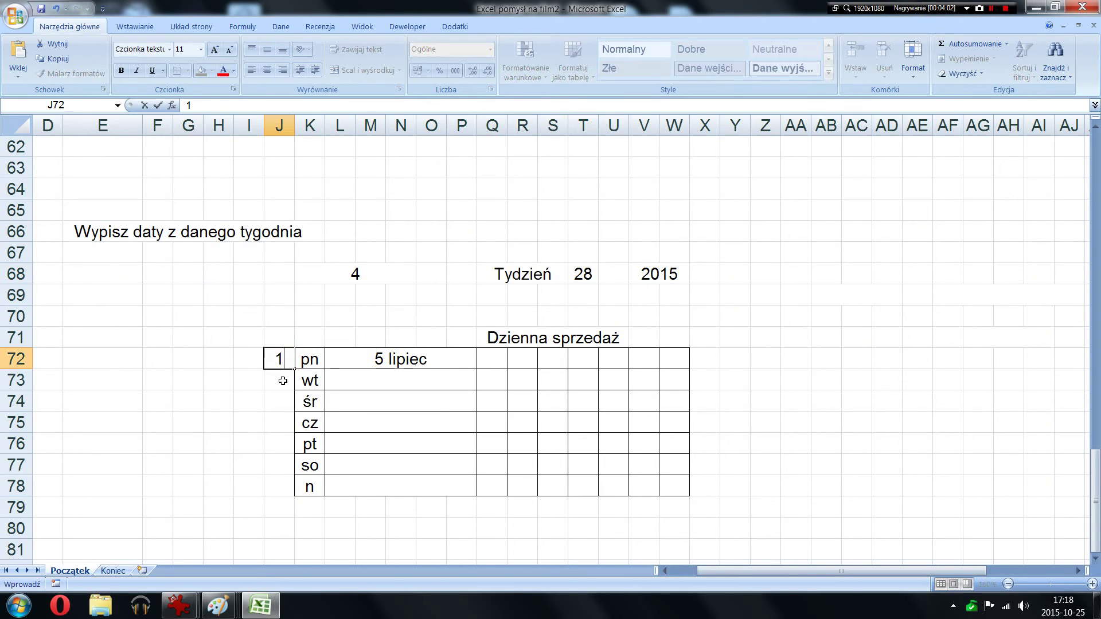
{"action": "left_click", "coordinate": [281, 380]}
{"action": "type", "text": "2"}
{"action": "left_click", "coordinate": [274, 397]}
{"action": "type", "text": "3"}
{"action": "left_click", "coordinate": [233, 400]}
{"action": "left_click_drag", "start_coordinate": [278, 361], "coordinate": [285, 490]}
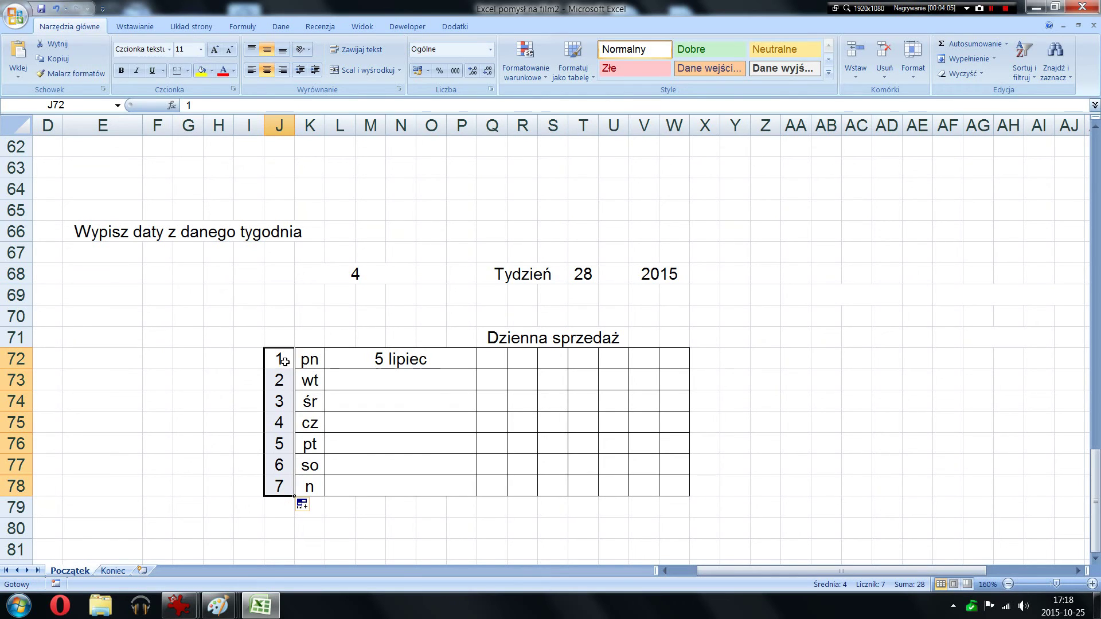
{"action": "left_click", "coordinate": [403, 361]}
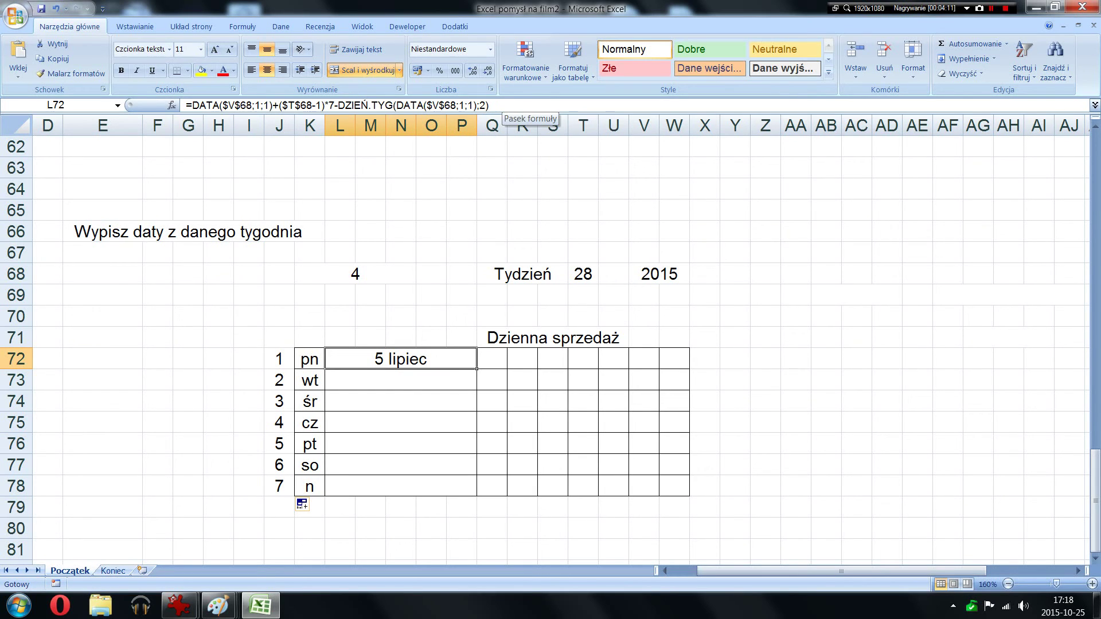
Add +J72 to L72's date formula so each row adds its day number.
{"action": "left_click", "coordinate": [502, 106]}
{"action": "type", "text": "+"}
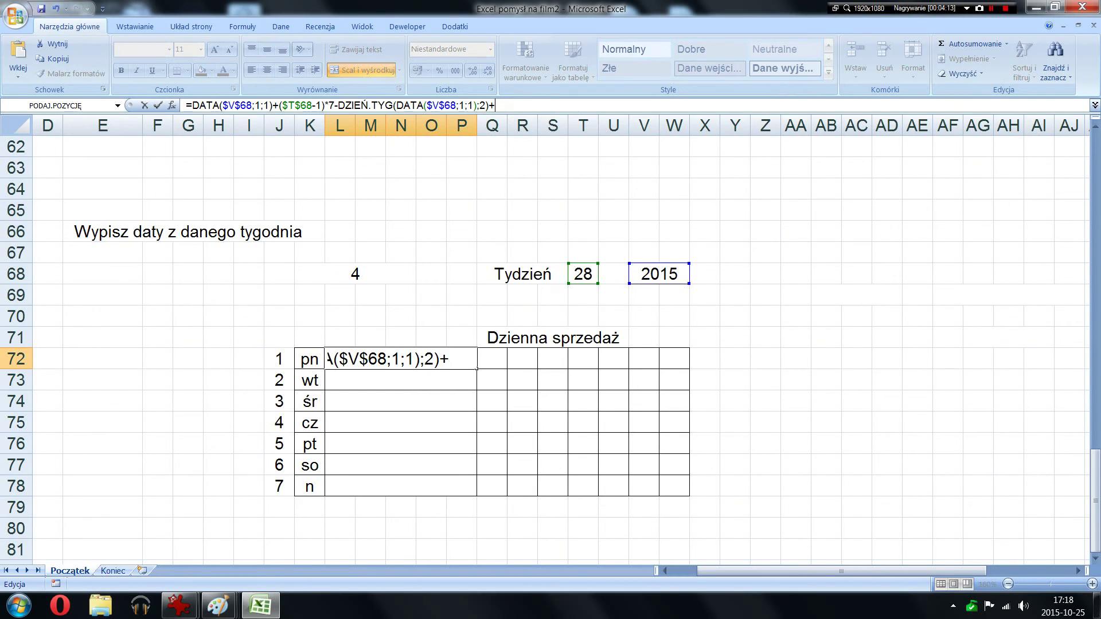
{"action": "left_click", "coordinate": [285, 355]}
{"action": "key", "text": "Return"}
{"action": "left_click", "coordinate": [406, 361]}
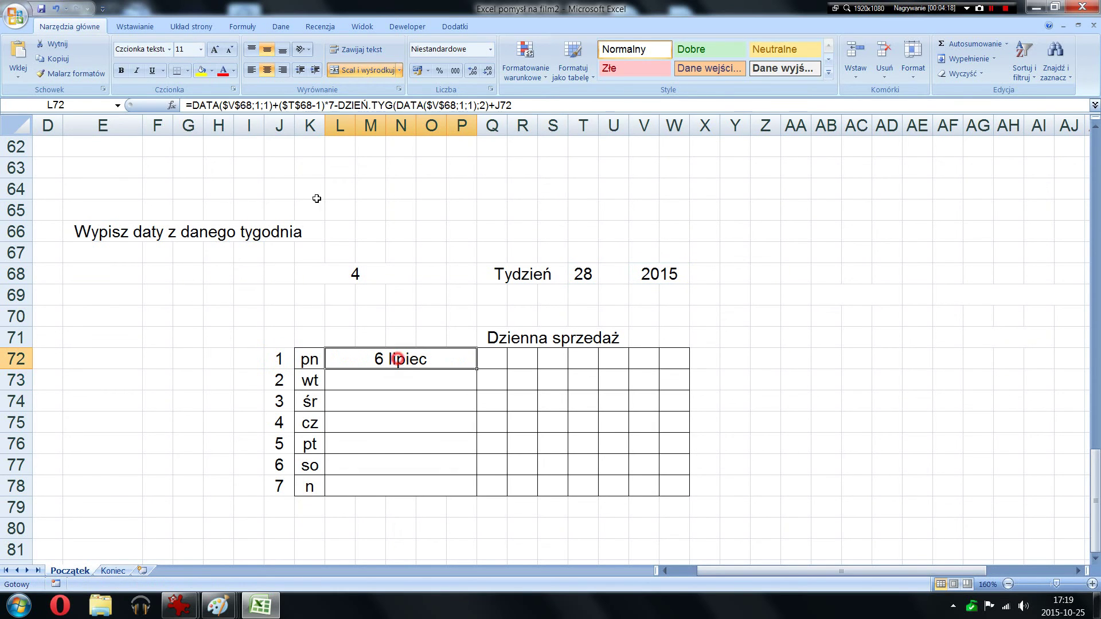
{"action": "left_click", "coordinate": [355, 106]}
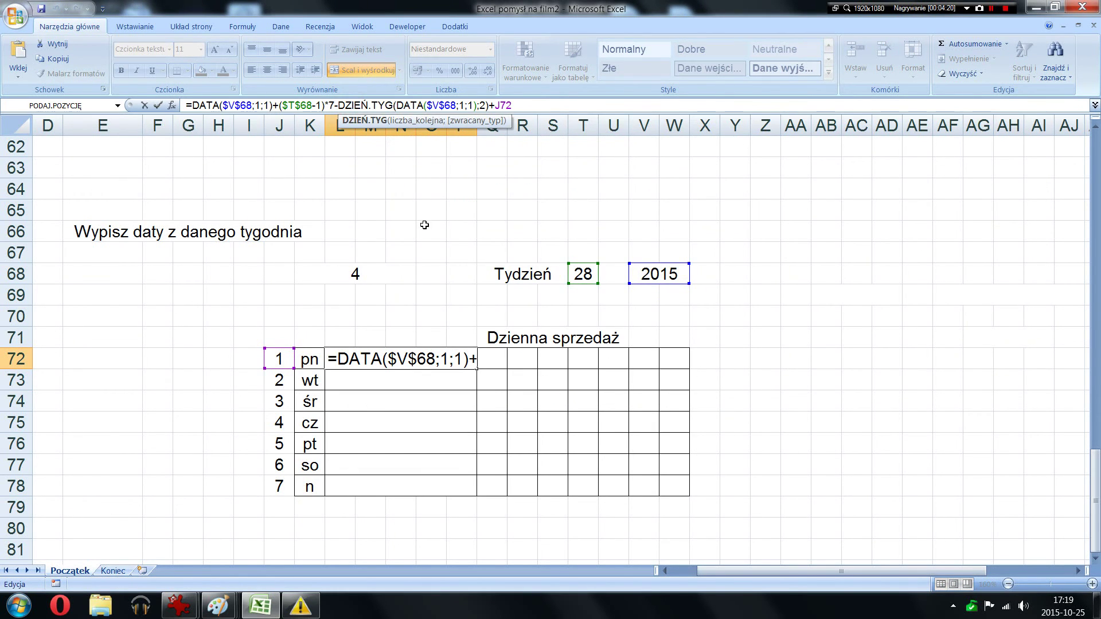
{"action": "left_click", "coordinate": [158, 106]}
Fill the L72 date formula down to L78, giving 6–12 lipiec for pn to n.
{"action": "left_click_drag", "start_coordinate": [477, 369], "coordinate": [458, 492]}
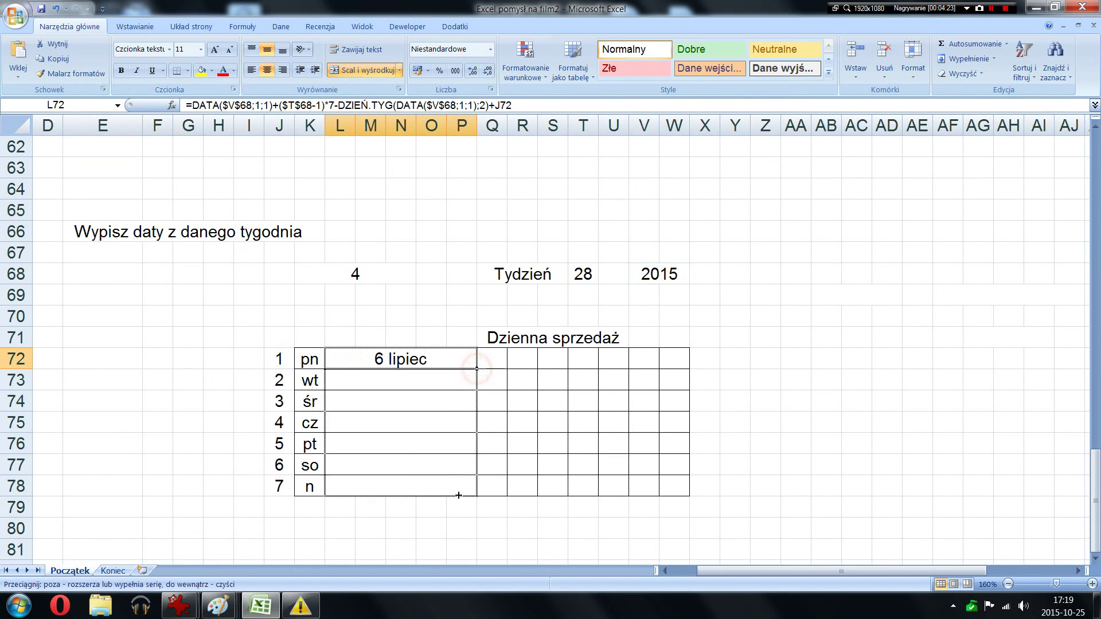
{"action": "left_click", "coordinate": [690, 320]}
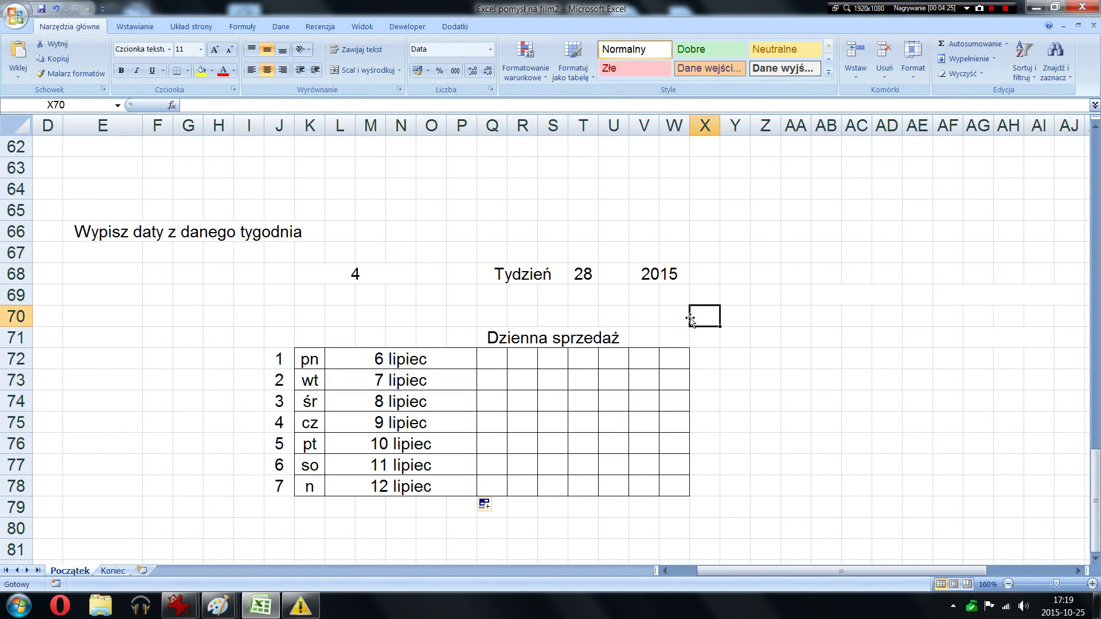
{"action": "left_click", "coordinate": [393, 277]}
Clear K68's helper value and change the week number in T68 to 40.
{"action": "key", "text": "Delete"}
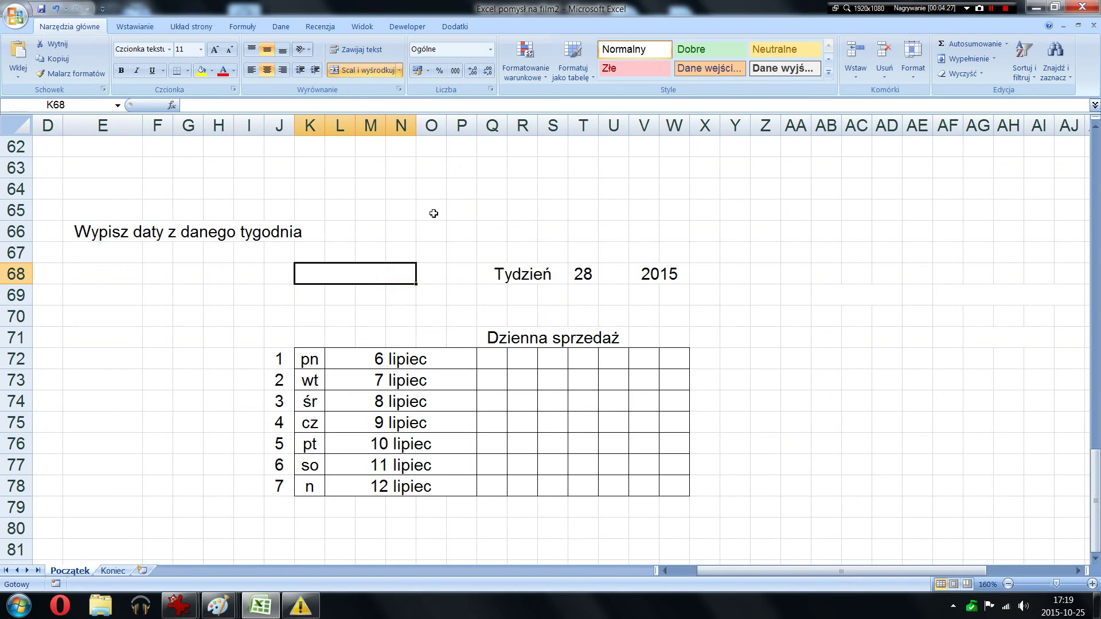
{"action": "left_click", "coordinate": [503, 237]}
{"action": "left_click", "coordinate": [583, 278]}
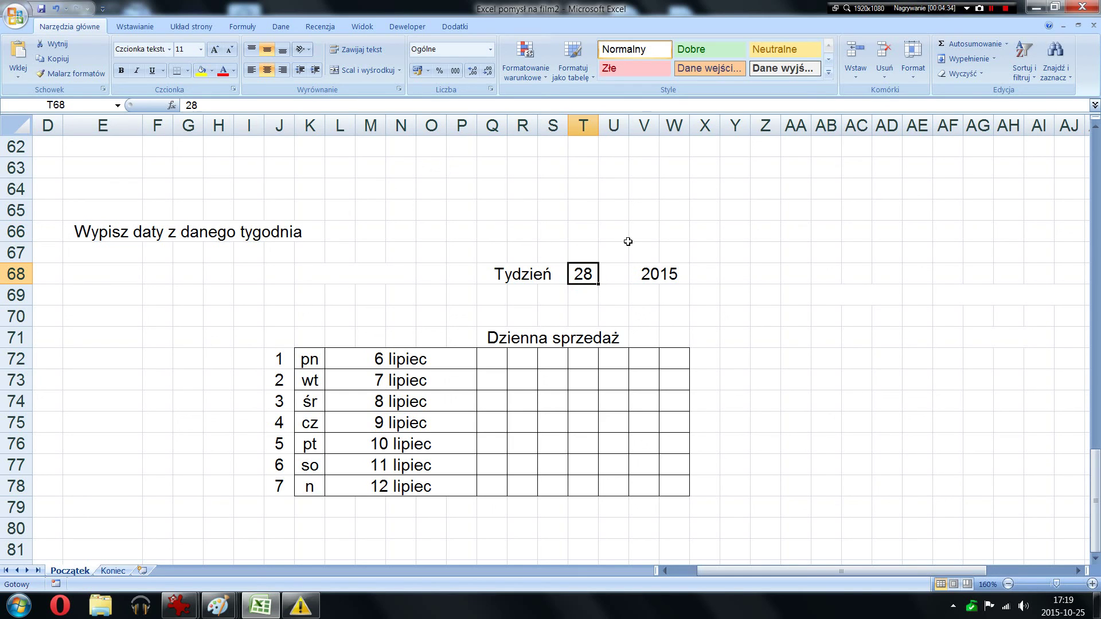
{"action": "type", "text": "40"}
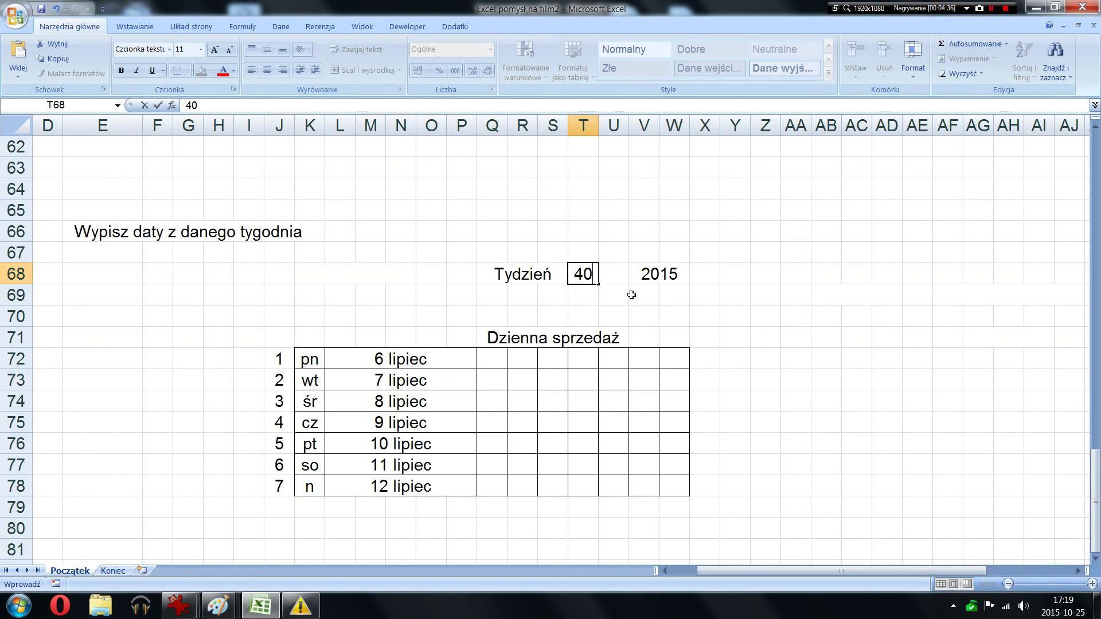
{"action": "left_click", "coordinate": [649, 299]}
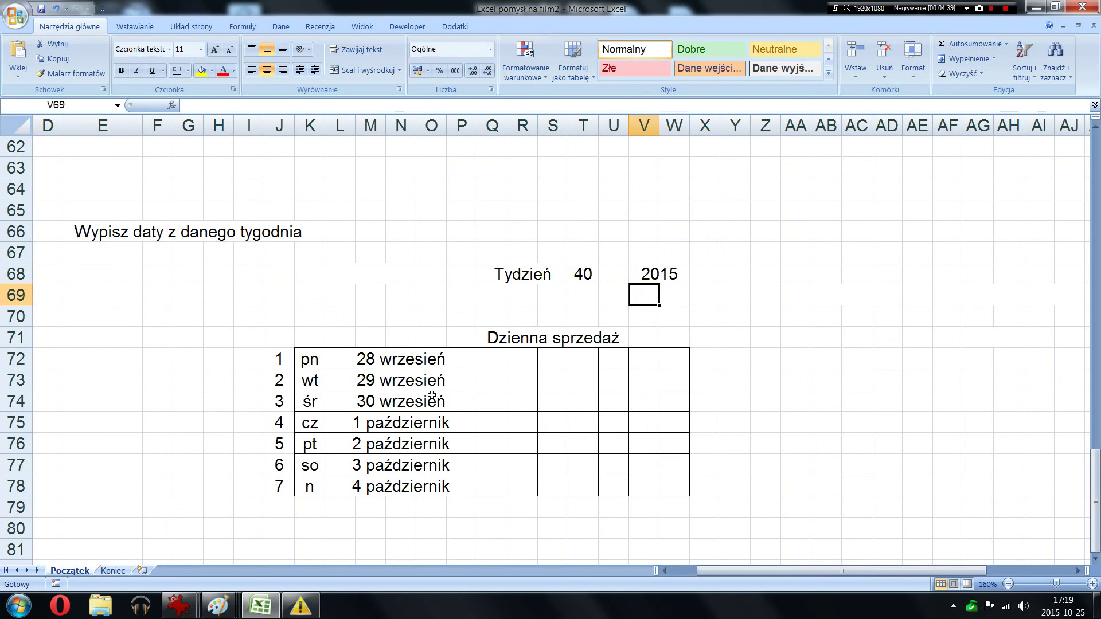
Try weeks 42 and then 44 in T68, so dates run 26 październik to 1 listopad.
{"action": "left_click", "coordinate": [582, 273]}
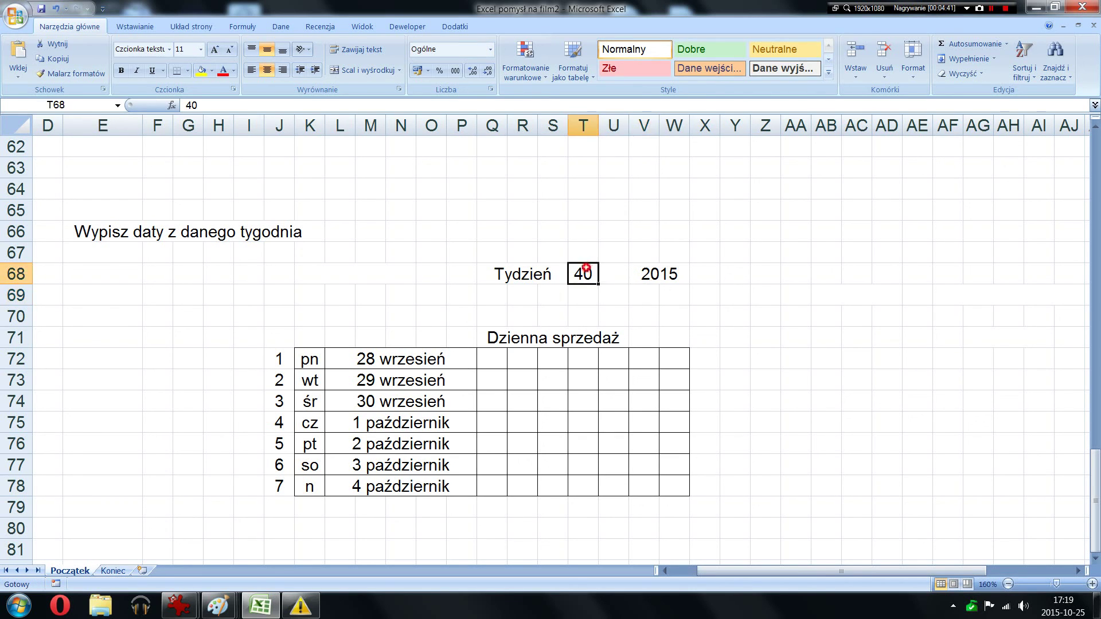
{"action": "type", "text": "42"}
{"action": "left_click", "coordinate": [589, 295]}
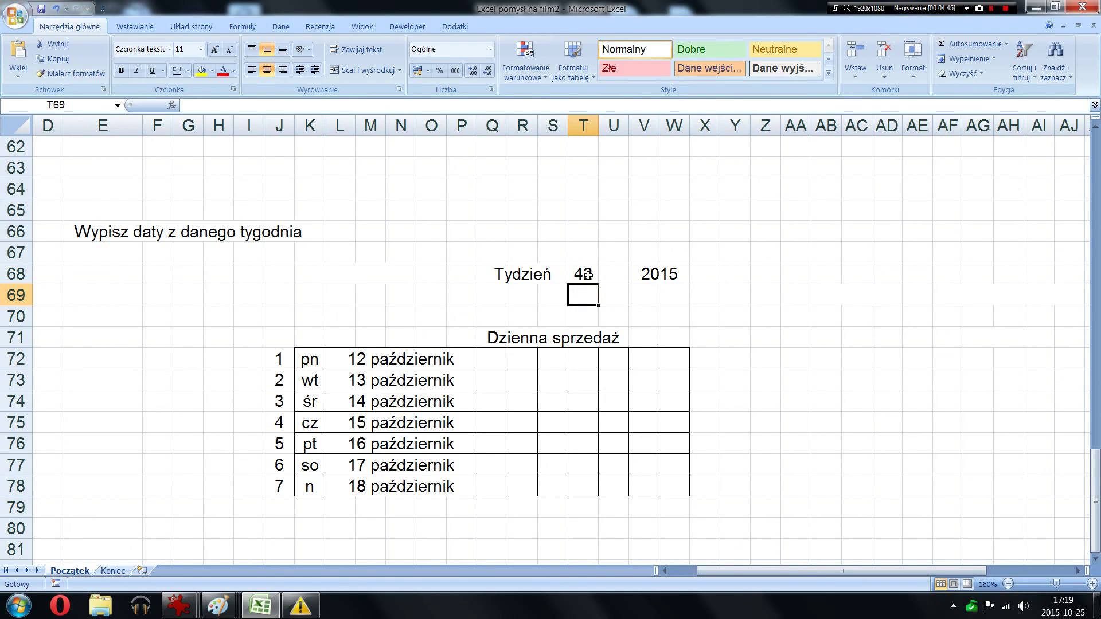
{"action": "double_click", "coordinate": [588, 275]}
{"action": "key", "text": "BackSpace"}
{"action": "type", "text": "4"}
{"action": "left_click", "coordinate": [671, 290]}
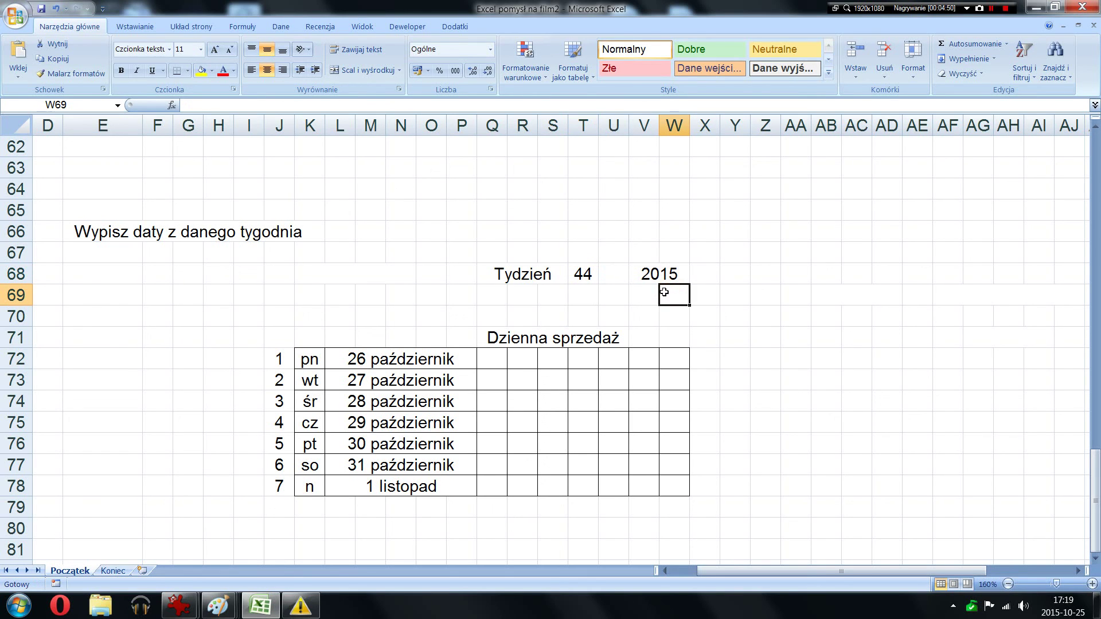
{"action": "left_click", "coordinate": [358, 359]}
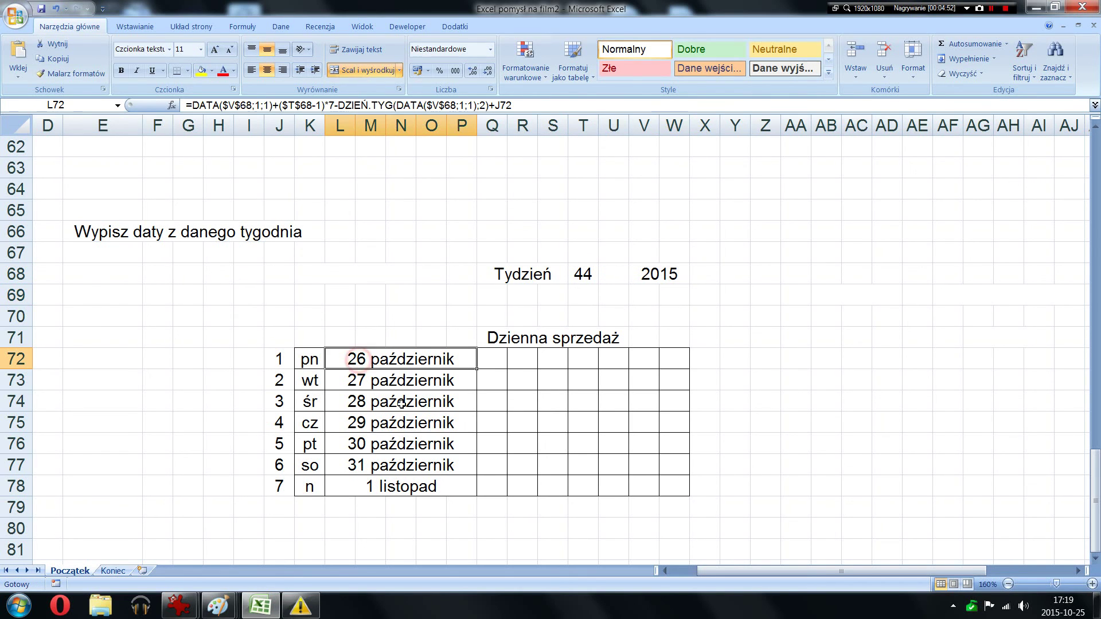